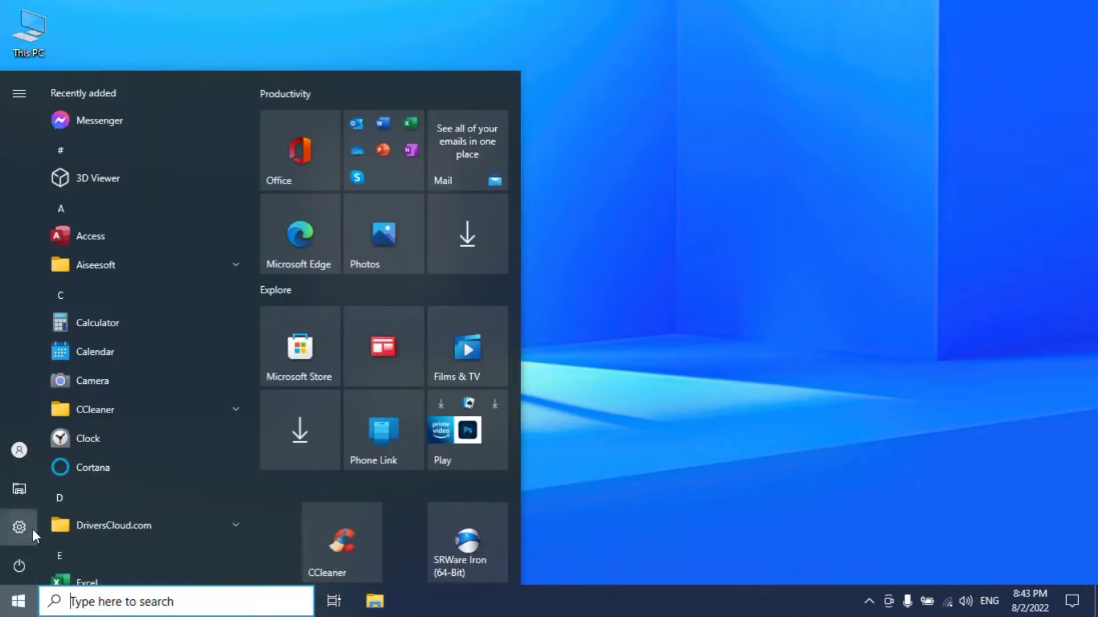
- Open the system's Storage settings, show more storage categories and turn on Storage Sense
click(32, 528)
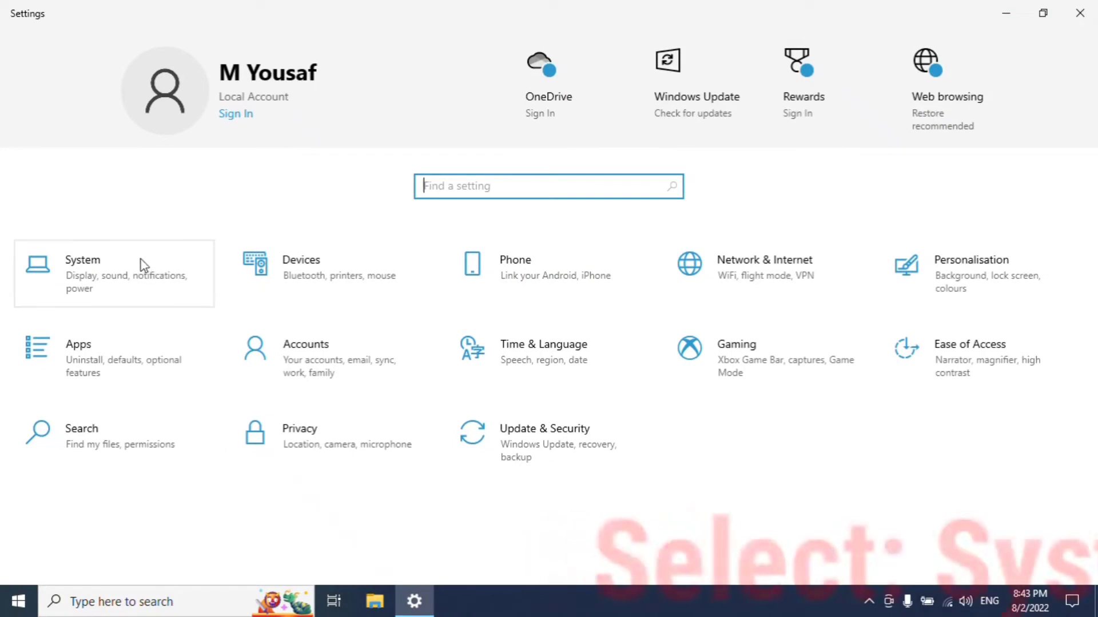
click(83, 267)
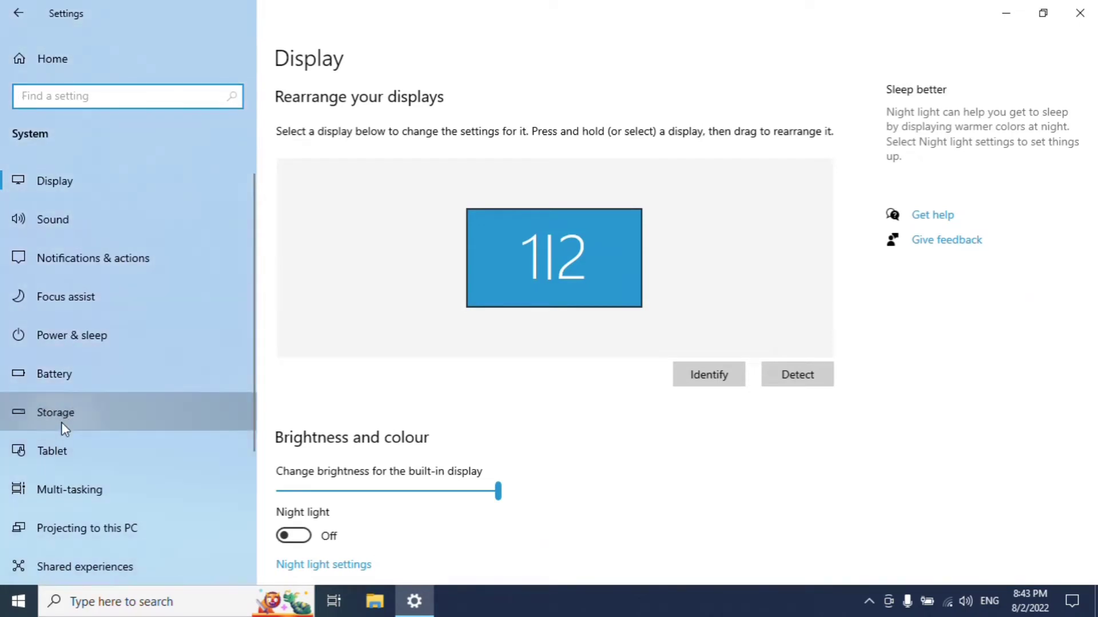
click(60, 422)
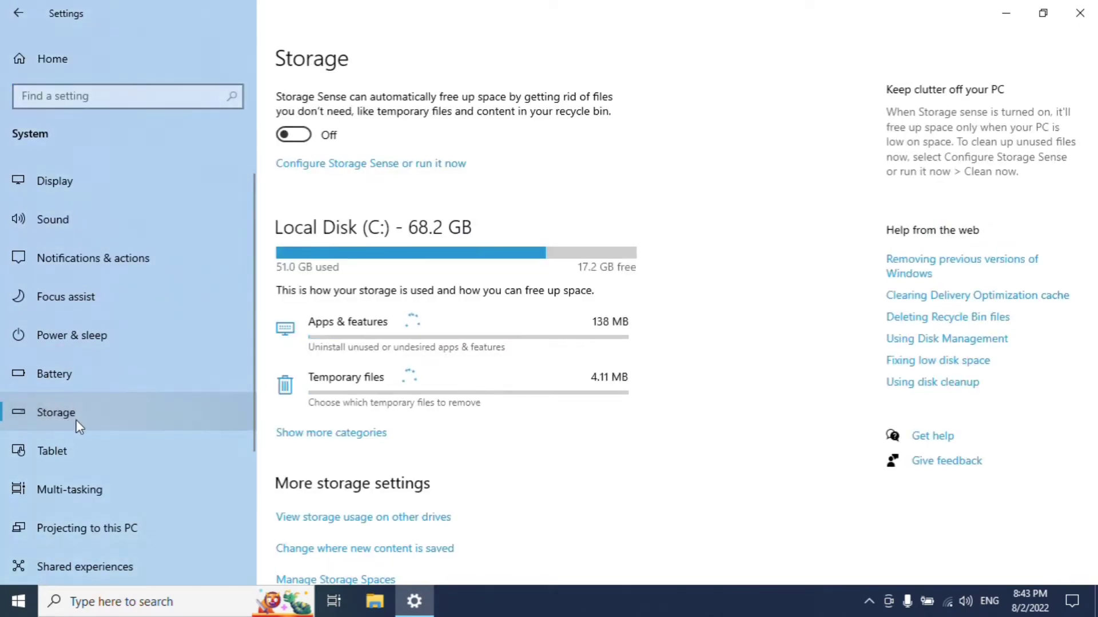
click(319, 436)
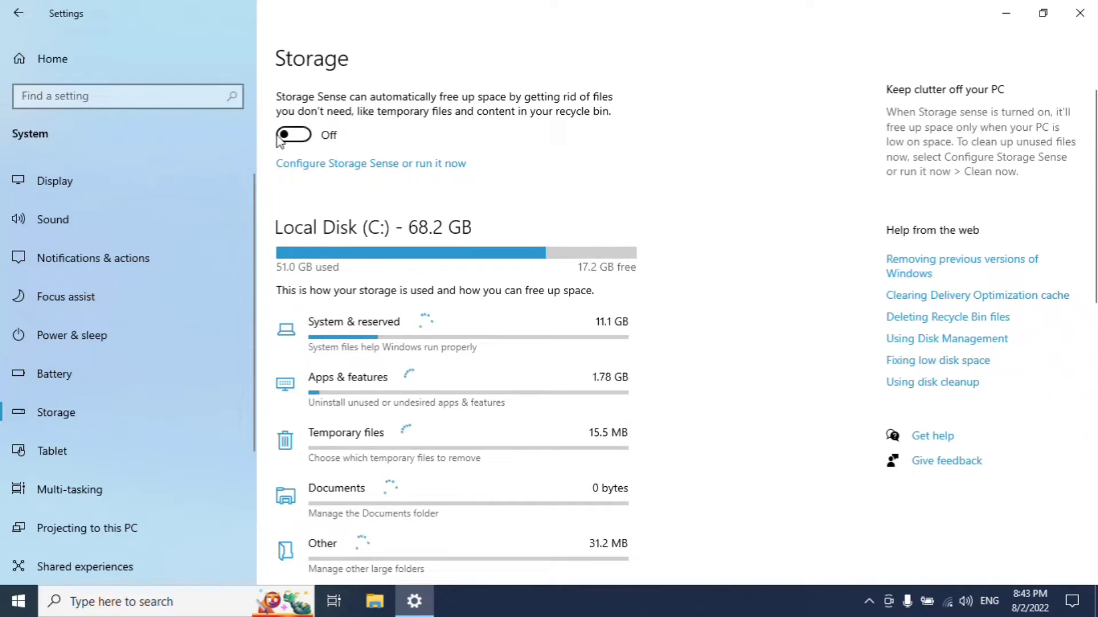
click(296, 137)
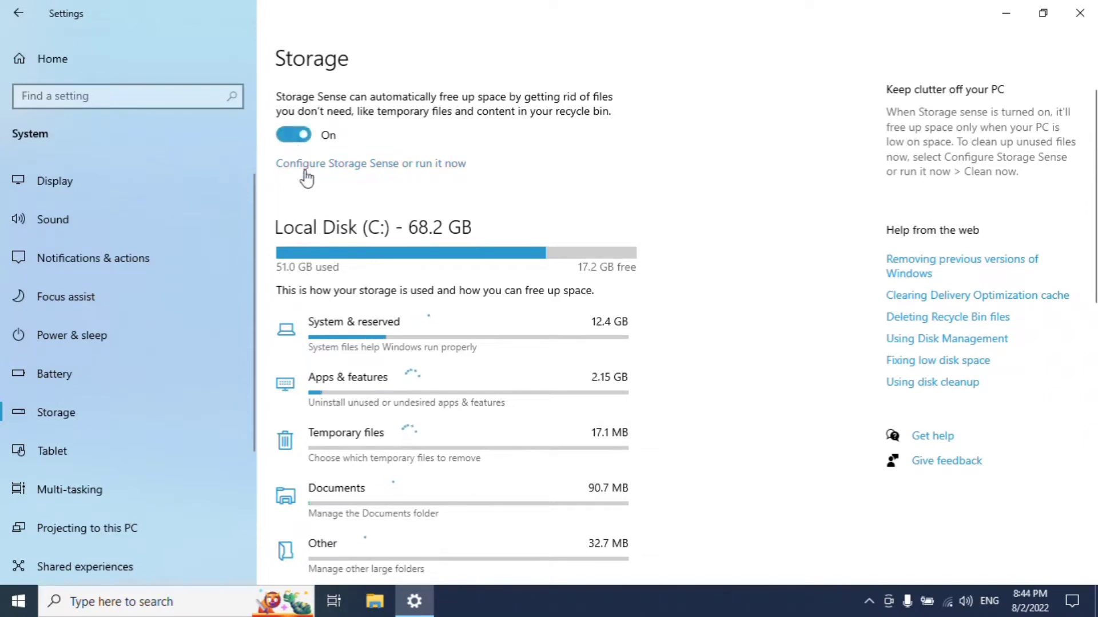
- Configure Storage Sense to run every week
click(391, 166)
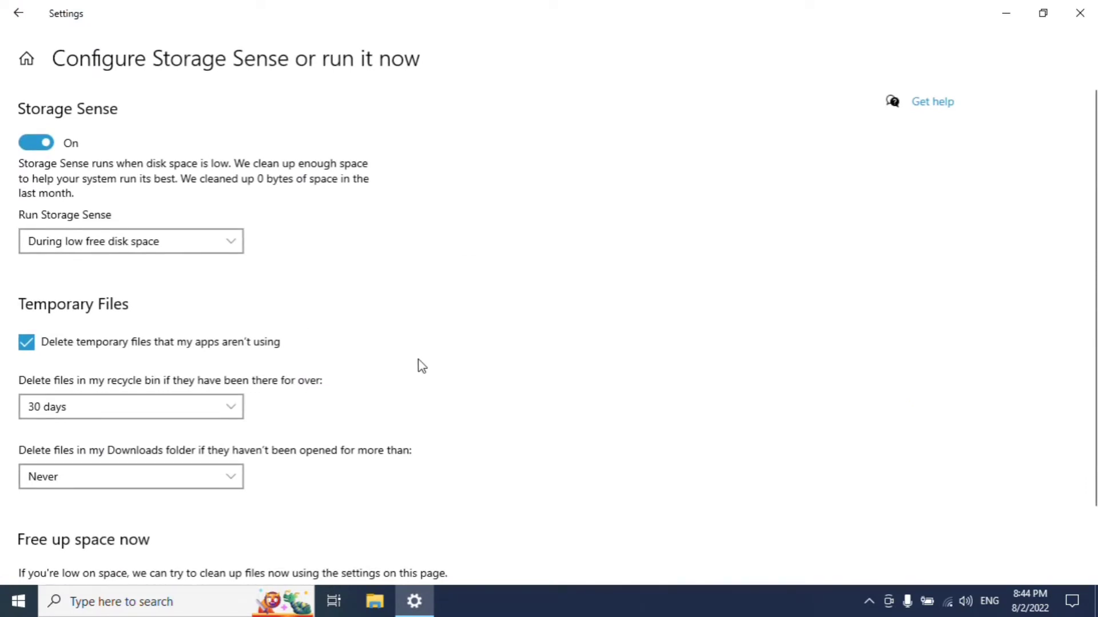
click(234, 245)
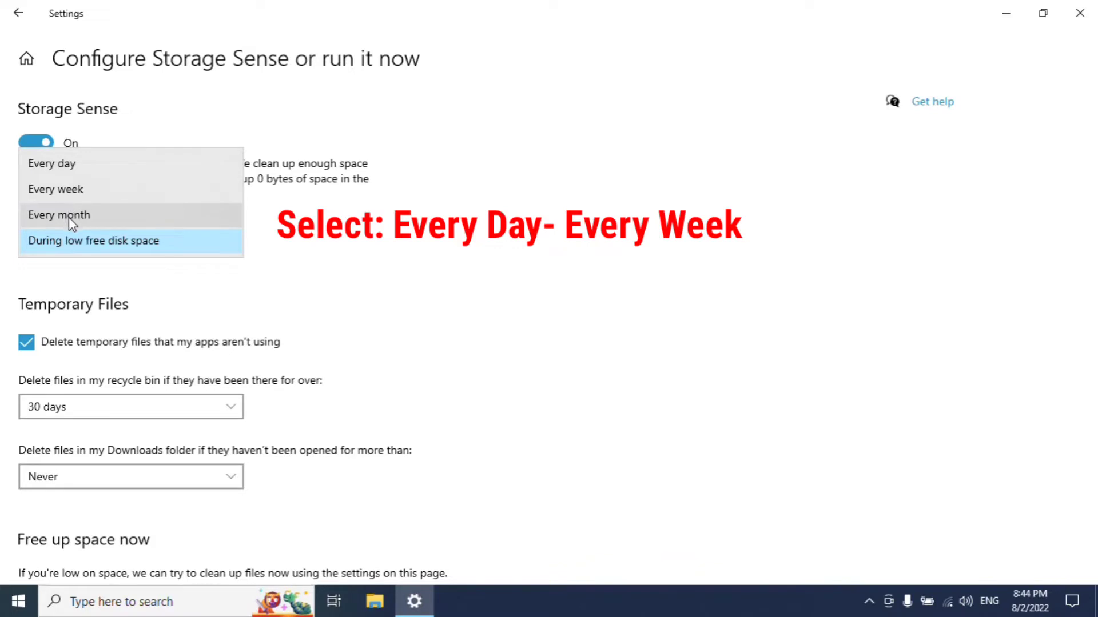
click(75, 194)
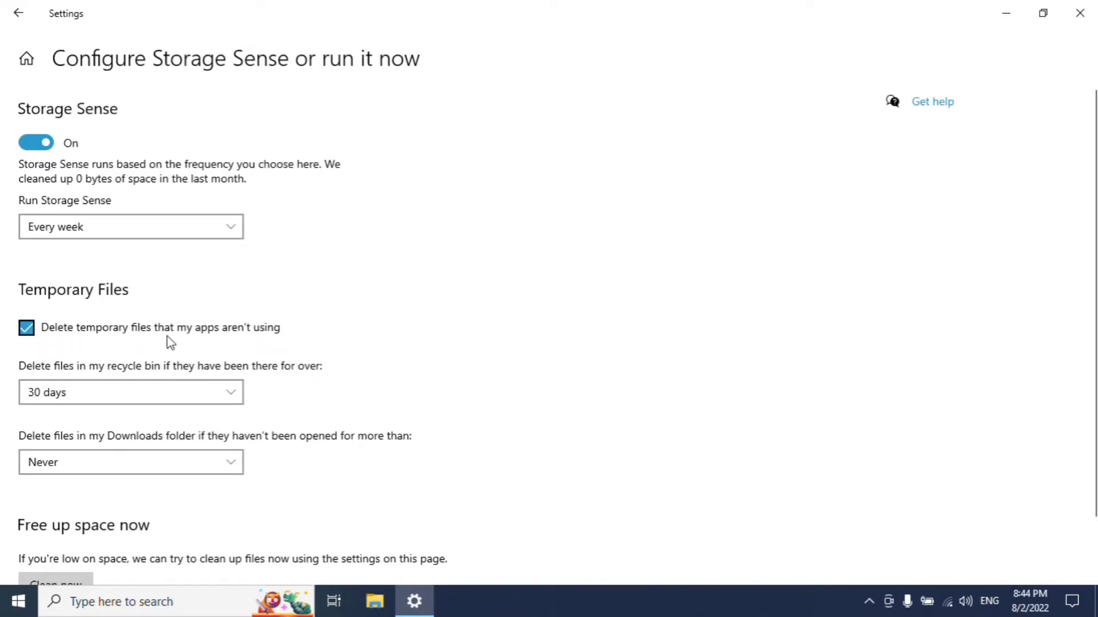
- Keep unused temporary file deletion enabled, set recycle bin file deletion to 1 day, and leave Downloads folder deletion at Never
click(26, 331)
click(27, 331)
click(236, 395)
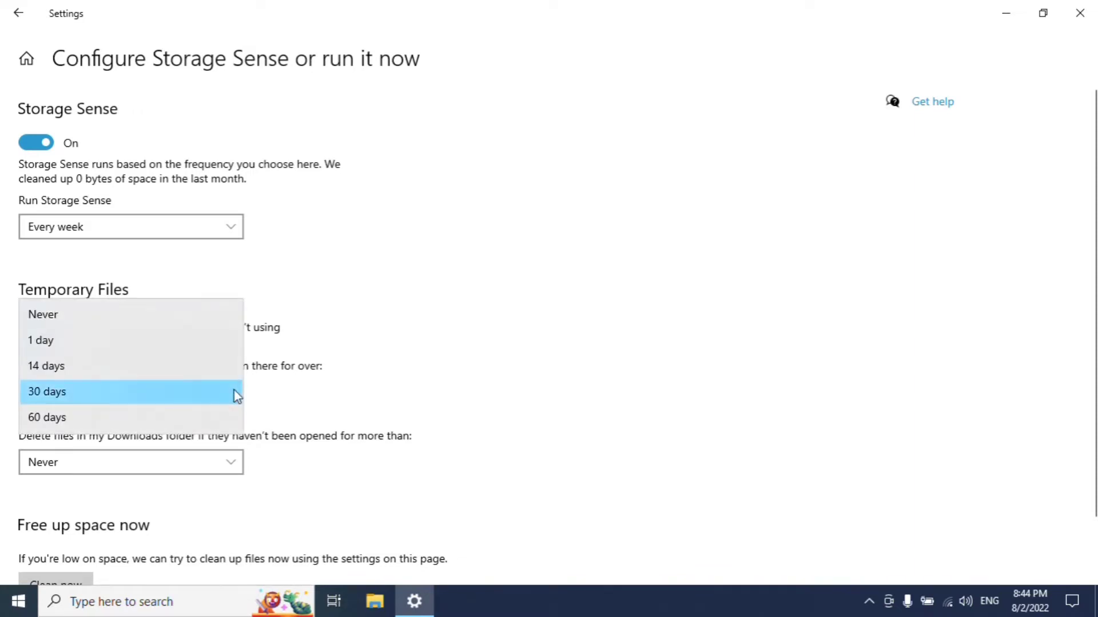
click(142, 342)
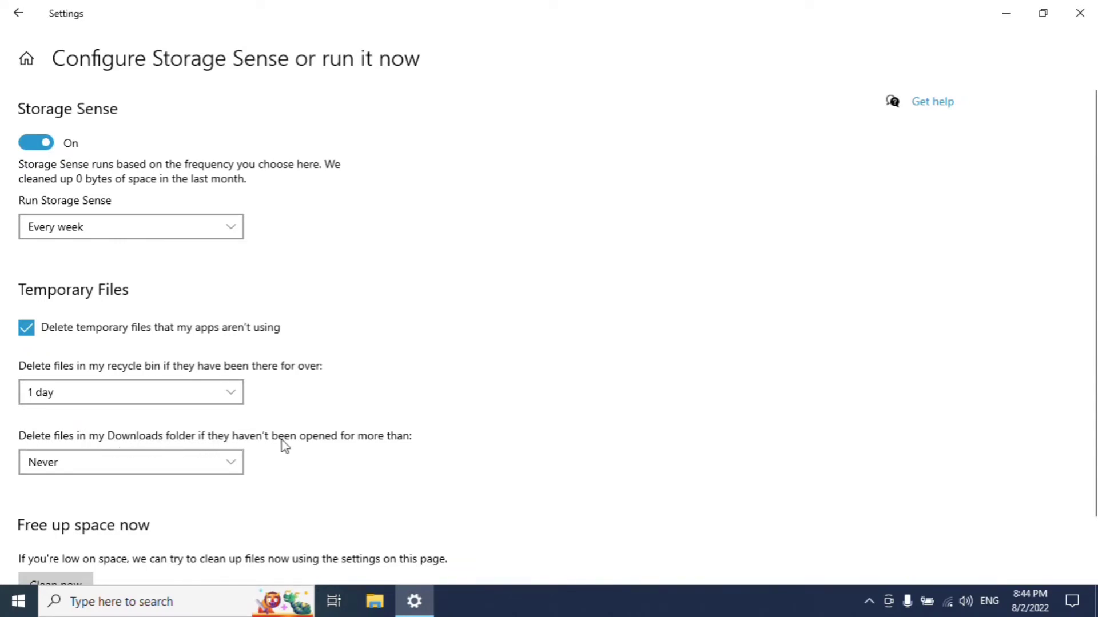
click(228, 463)
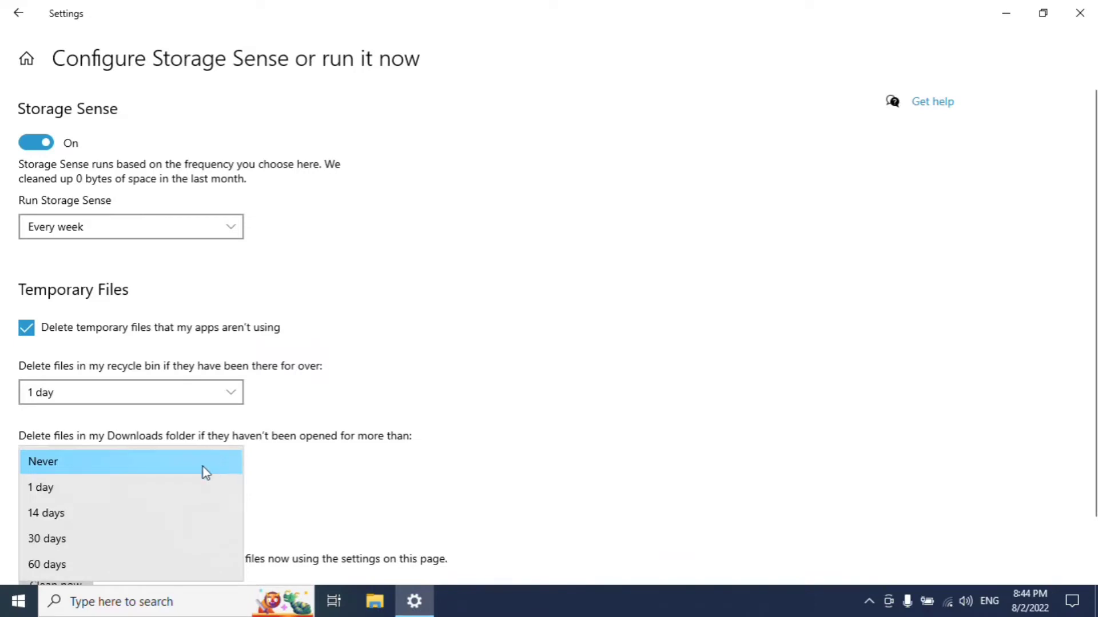
click(104, 466)
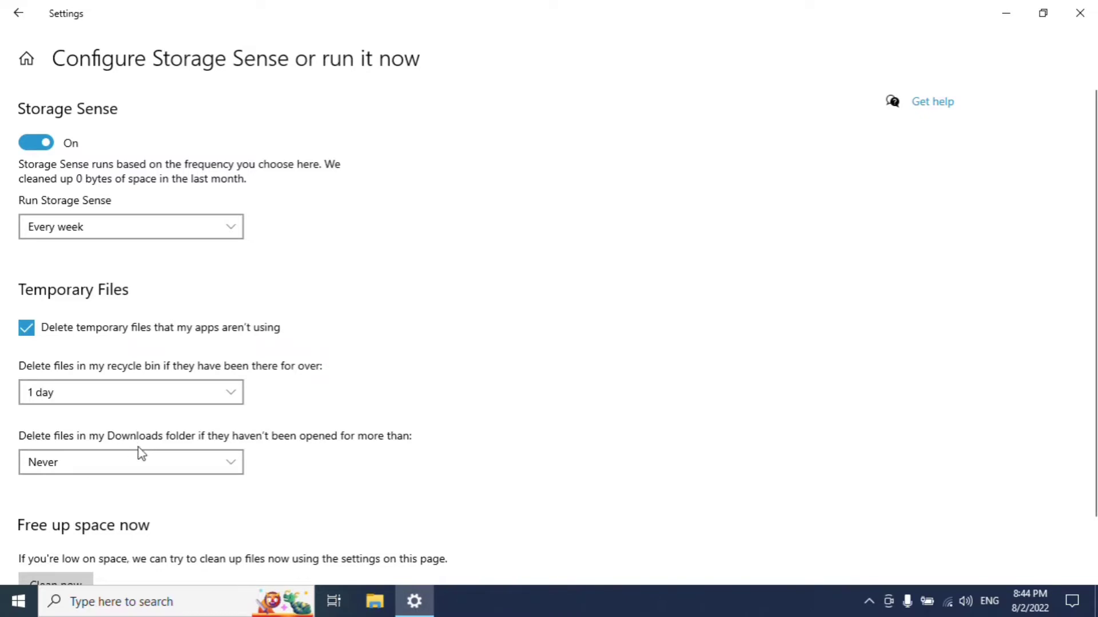
- Run the Storage Sense clean-up immediately with the configured settings
scroll(137, 485, down, 2)
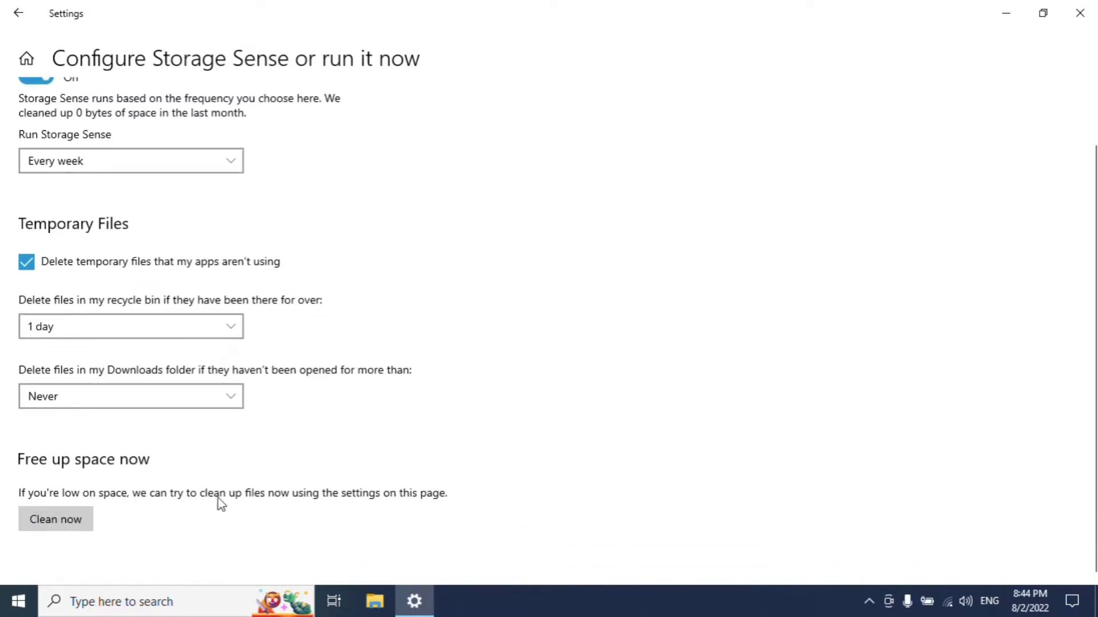
click(64, 520)
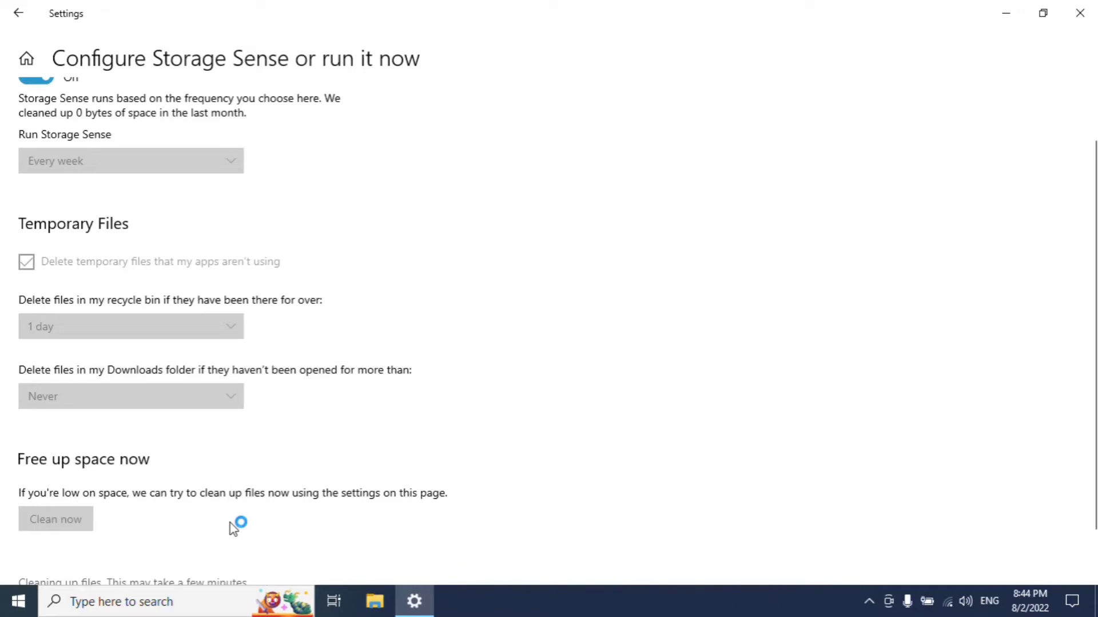
scroll(272, 548, down, 2)
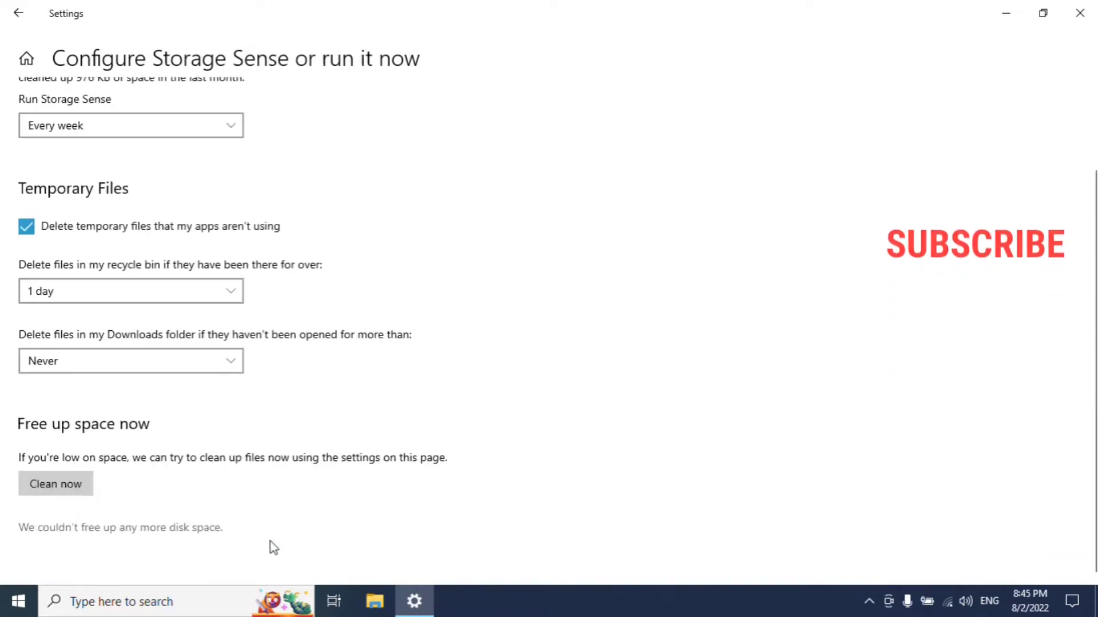
- In the Temporary files list, deselect Windows Update Clean-up, keep Thumbnails selected and add Delivery Optimisation Files
click(17, 16)
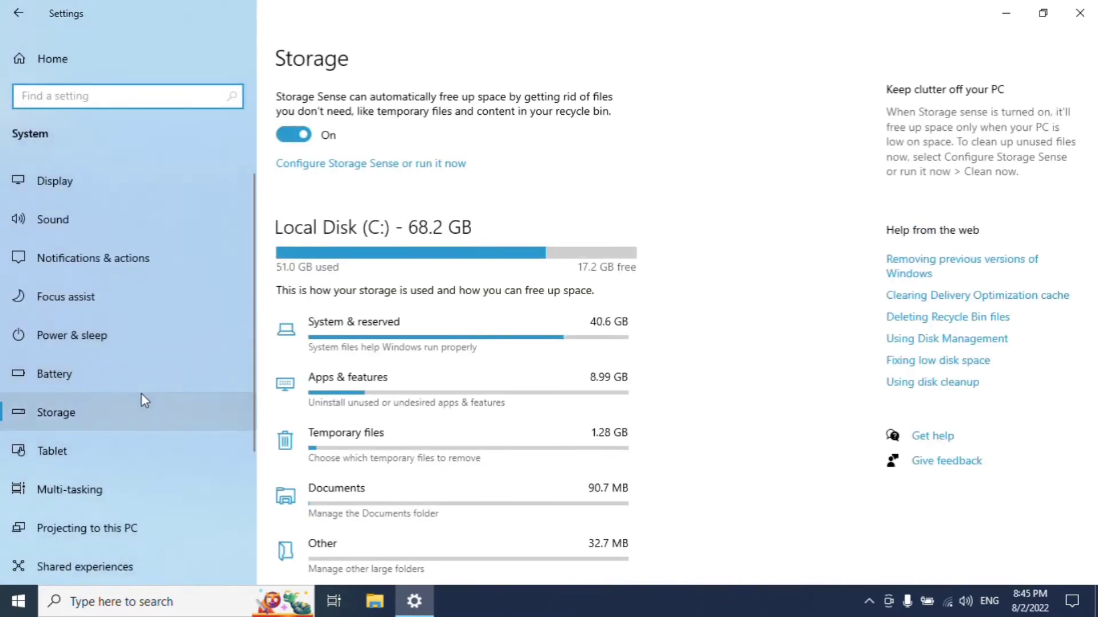
scroll(357, 558, down, 2)
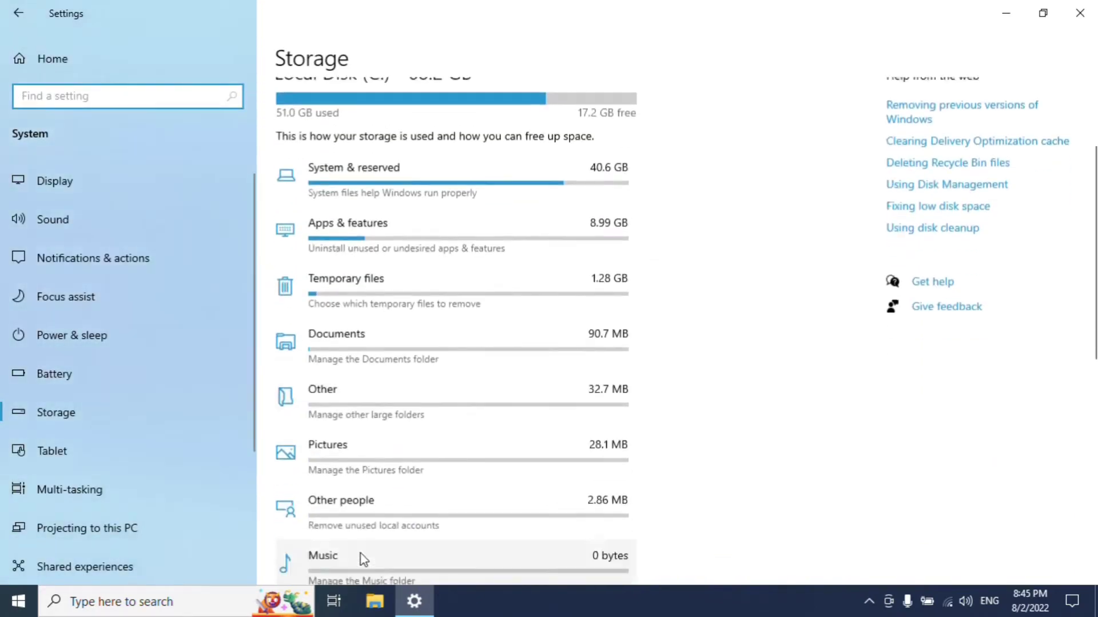
click(490, 281)
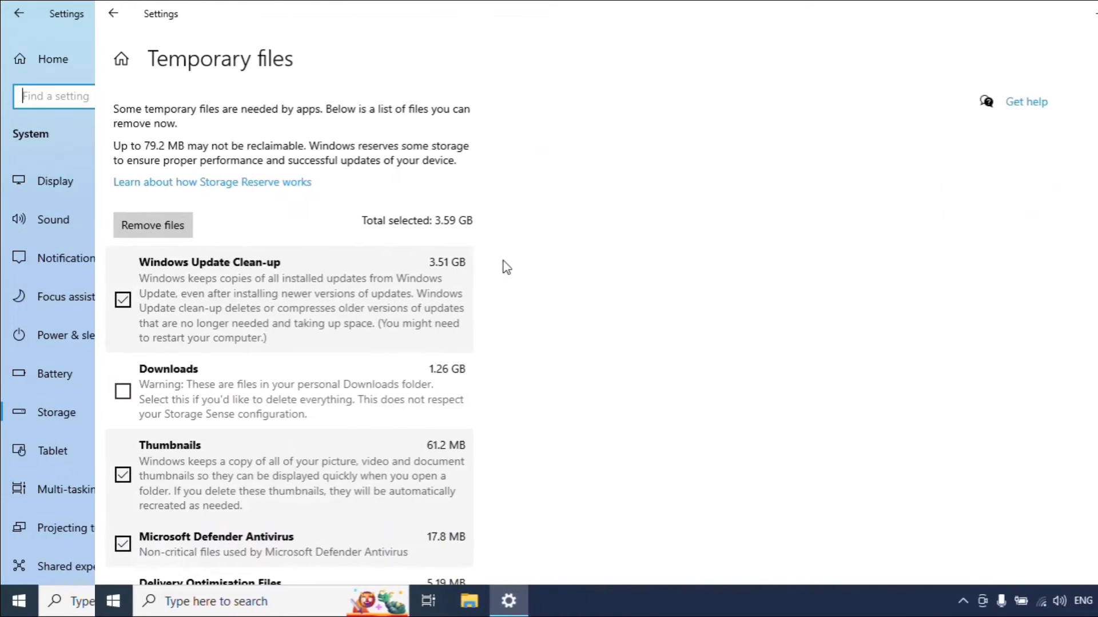
scroll(412, 265, down, 3)
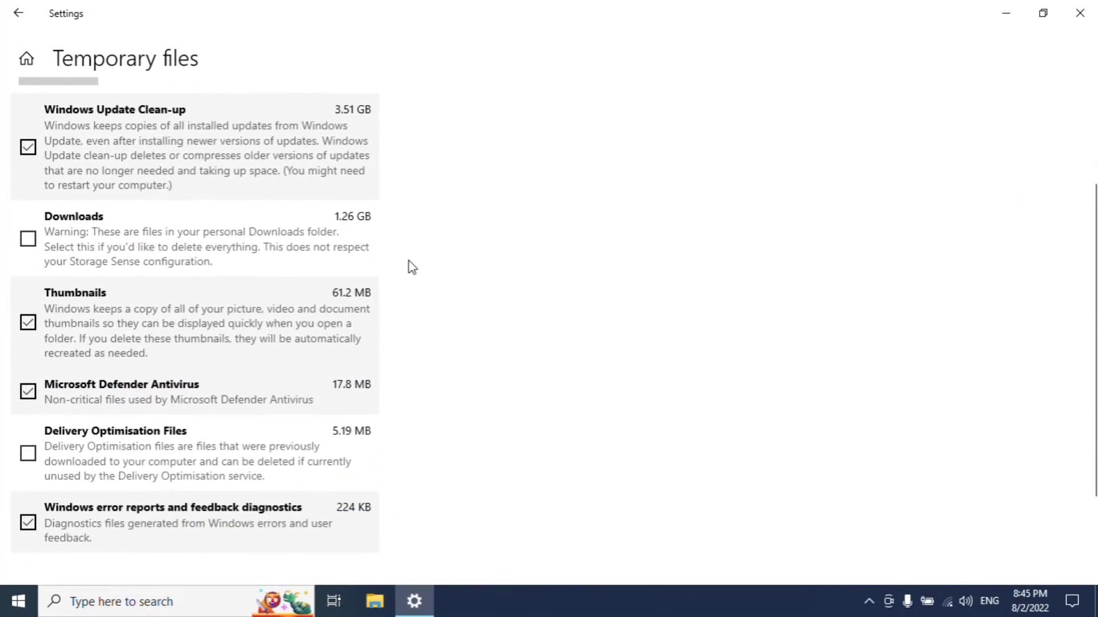
click(24, 154)
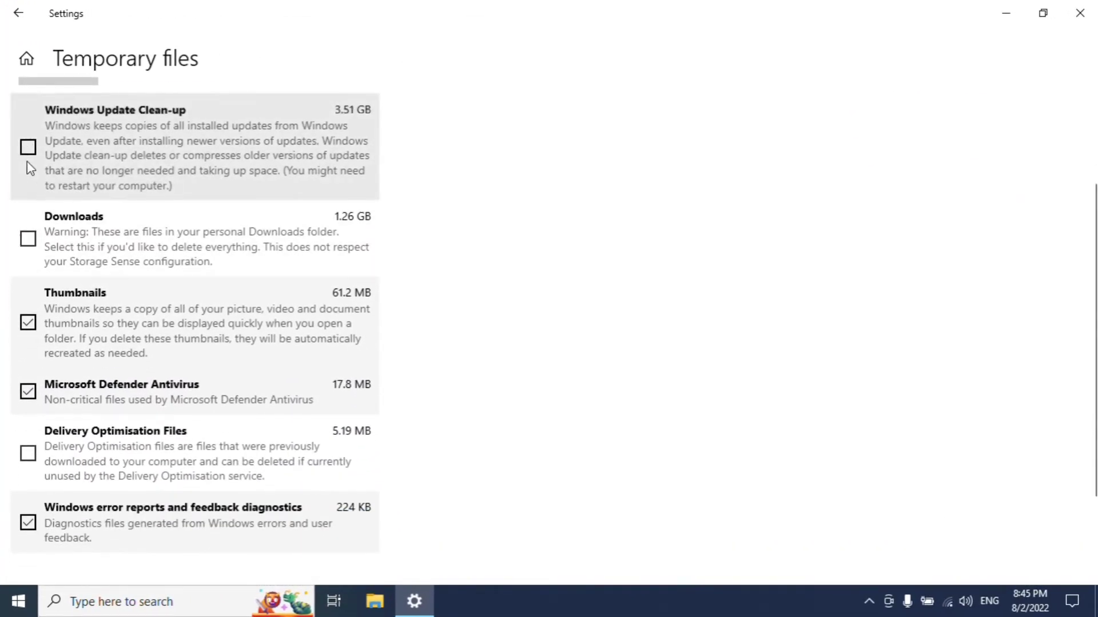
click(27, 325)
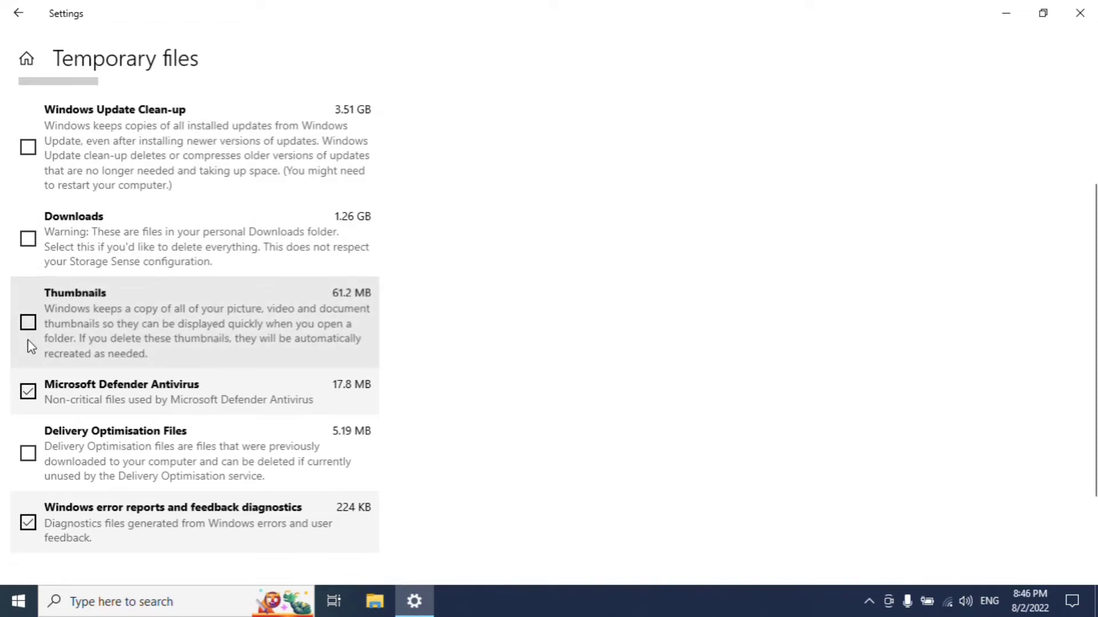
click(28, 325)
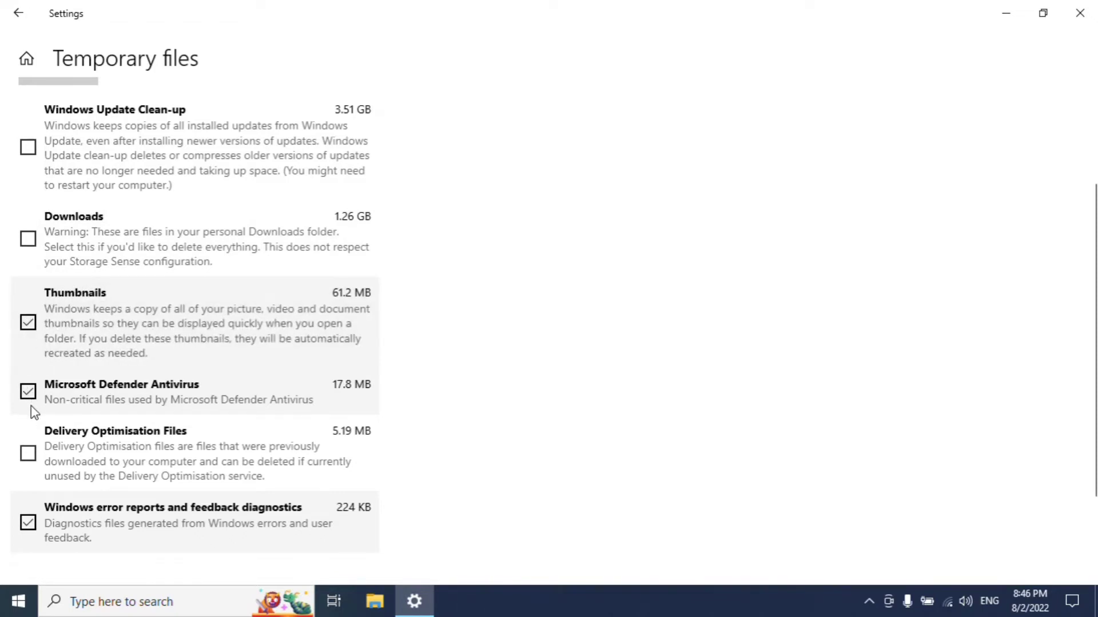
click(32, 454)
scroll(35, 449, down, 3)
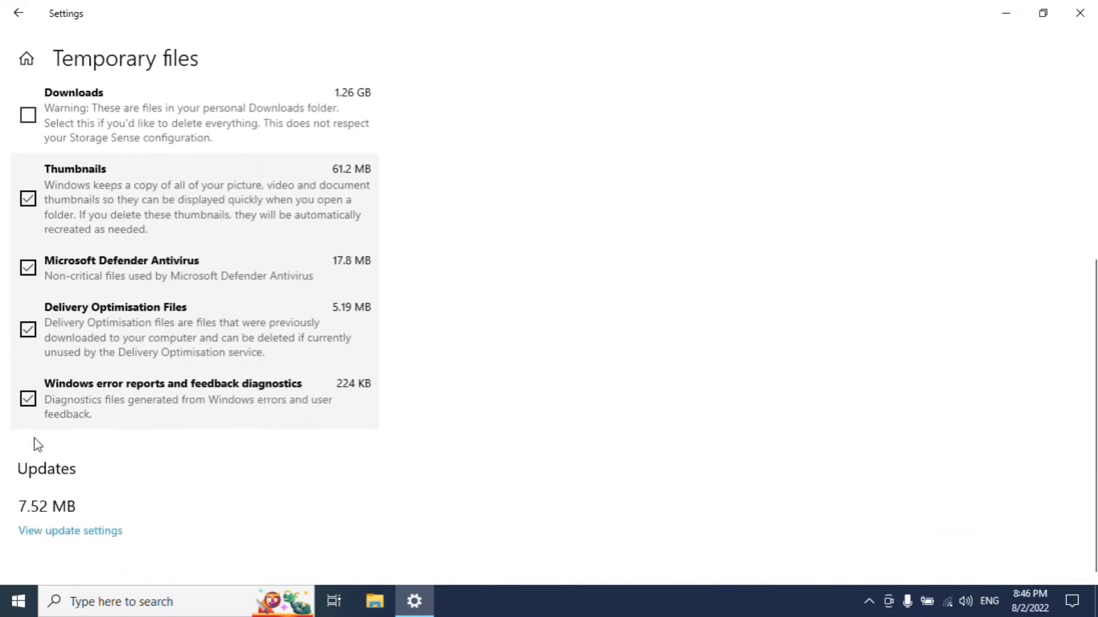
- Remove the selected temporary files and close the Settings window
scroll(135, 429, up, 5)
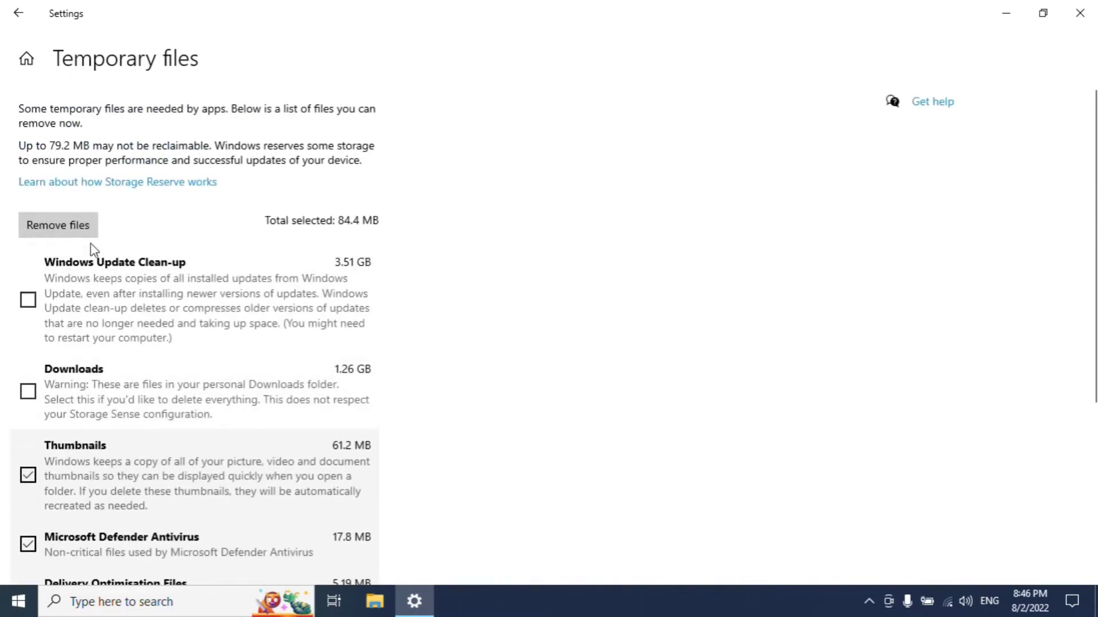
click(54, 231)
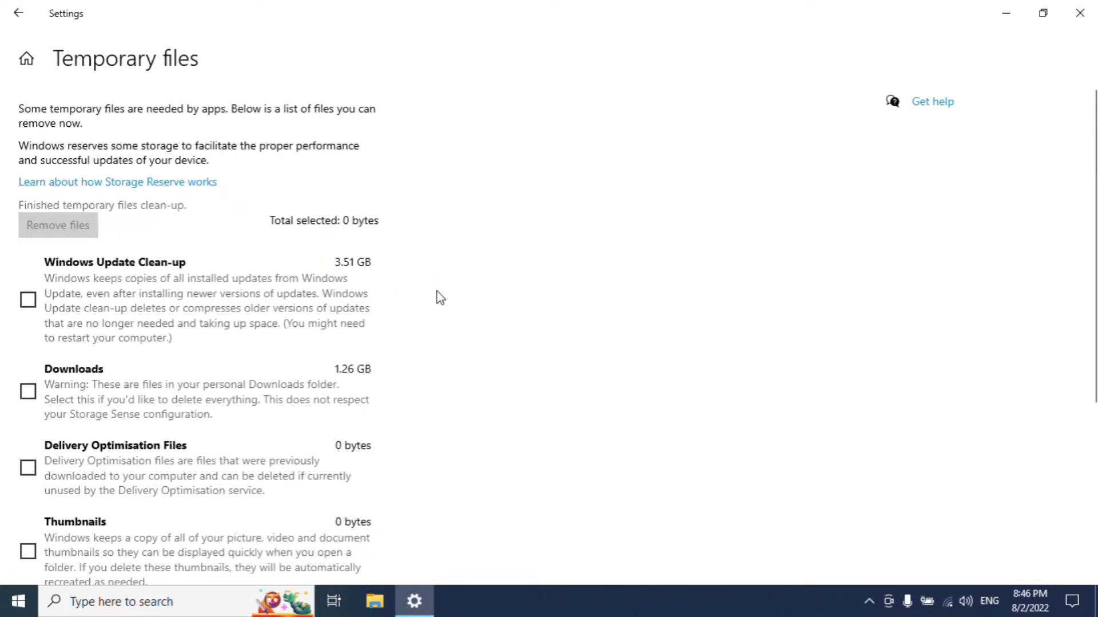
click(1079, 13)
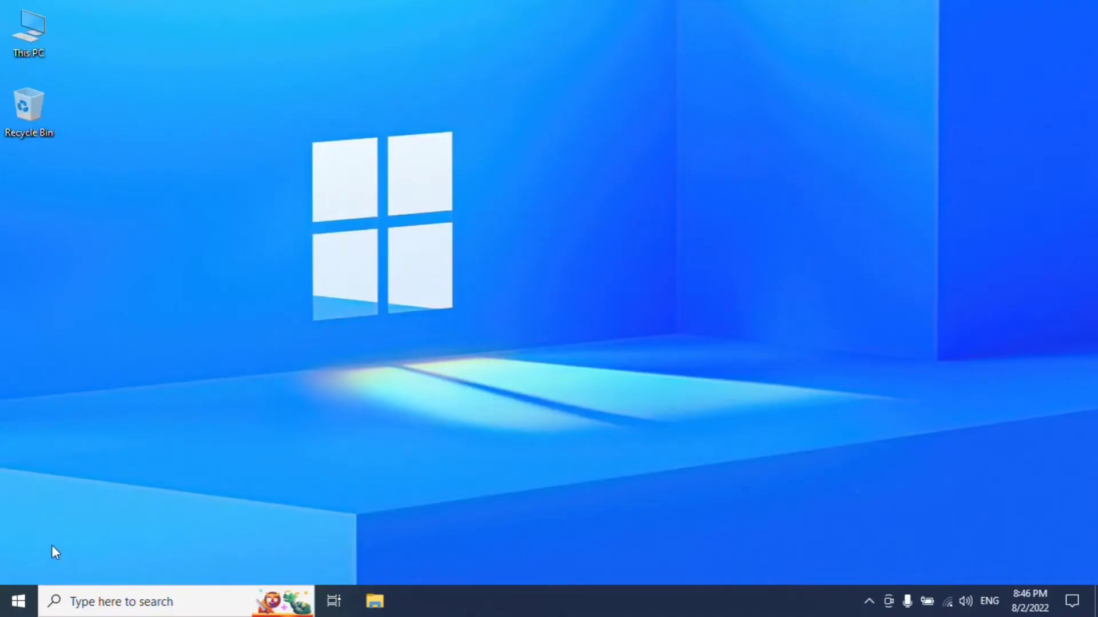
- Open the Windows Update settings by running the command "control update" from the Run dialog
right_click(17, 600)
click(62, 515)
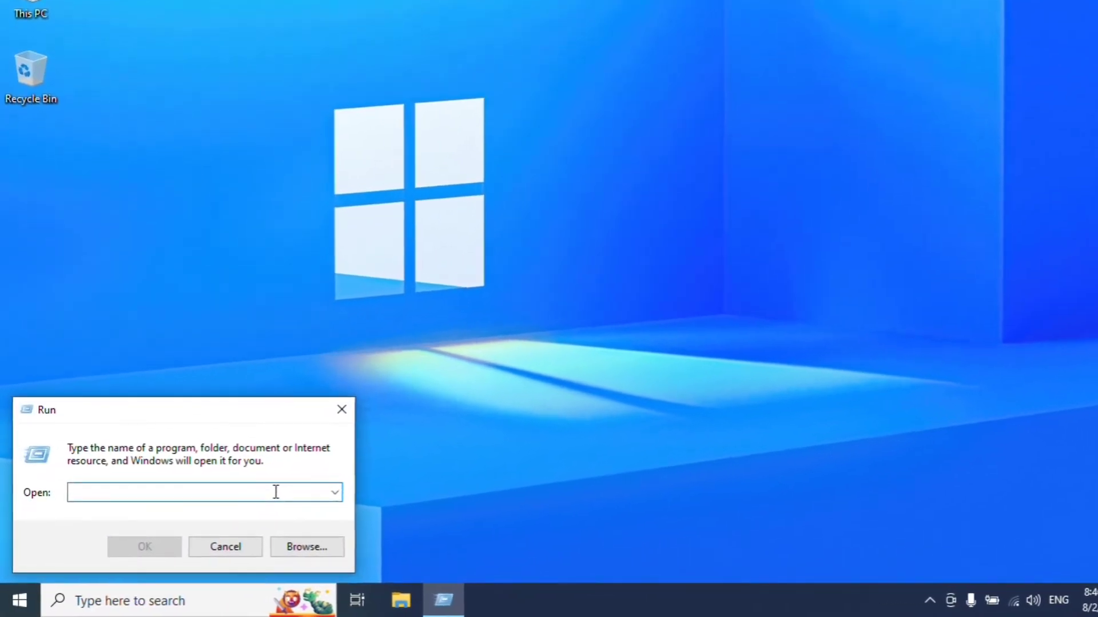
text(control upda)
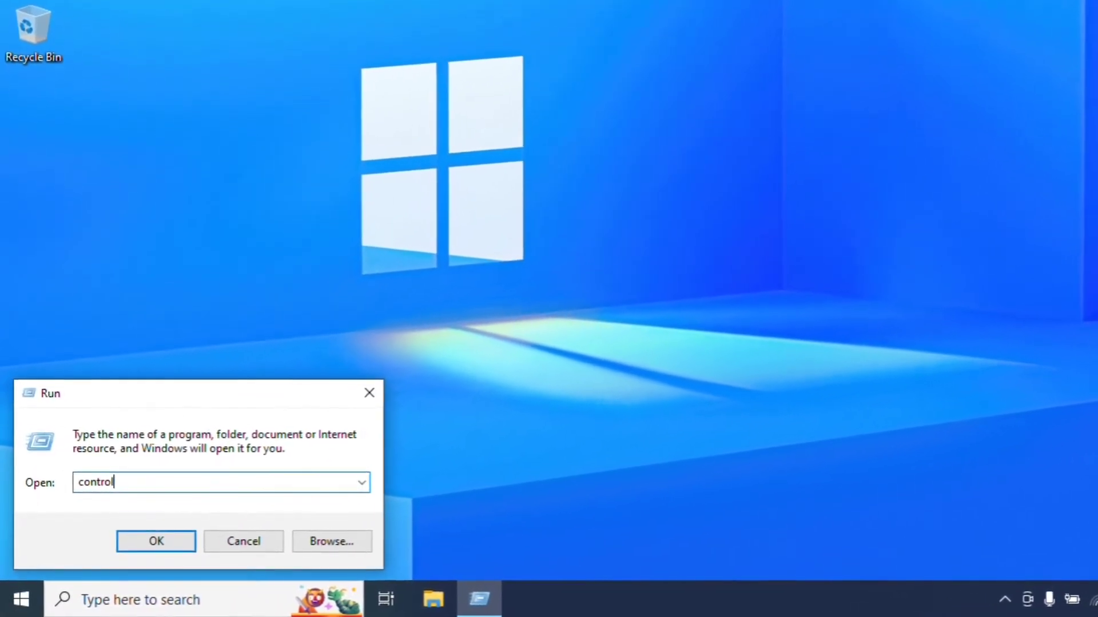
text(te)
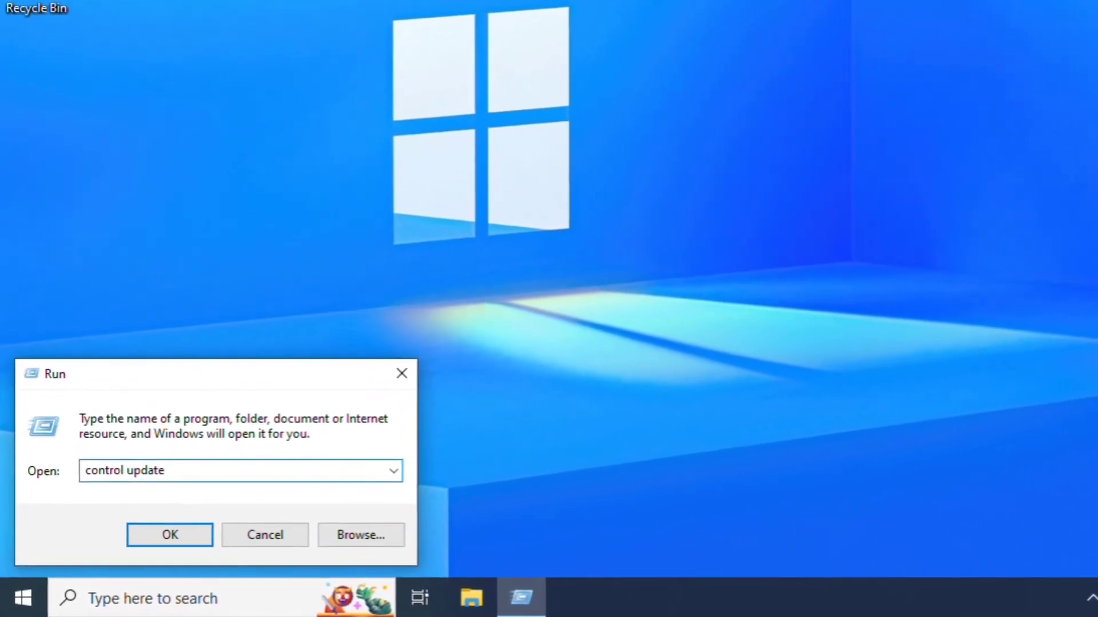
click(186, 531)
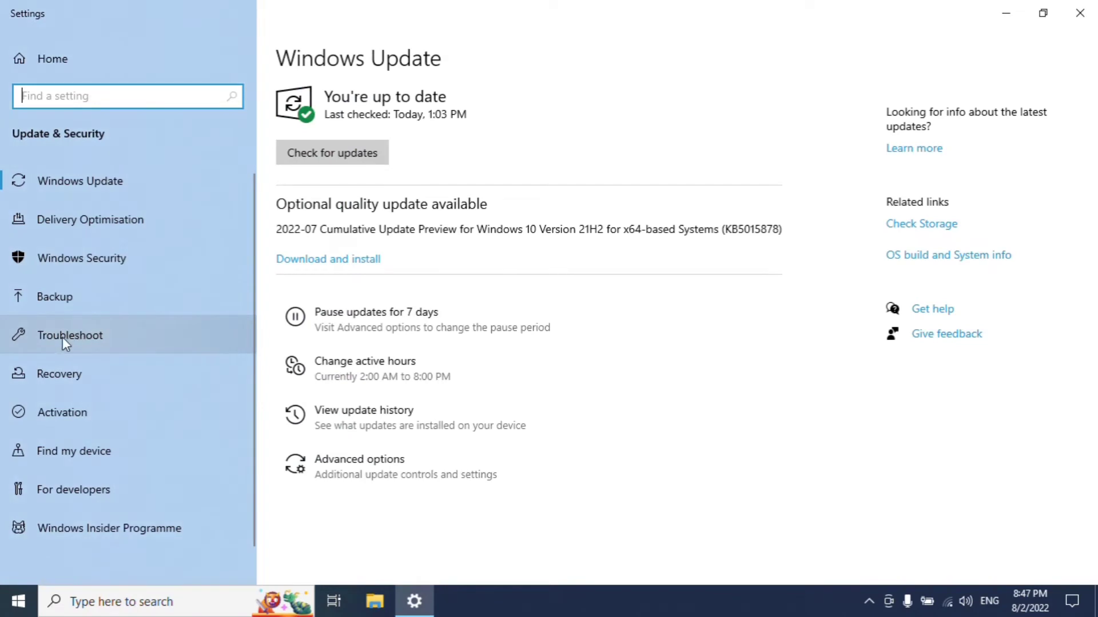
- Run the Windows Store Apps troubleshooter from the list of additional troubleshooters
click(152, 337)
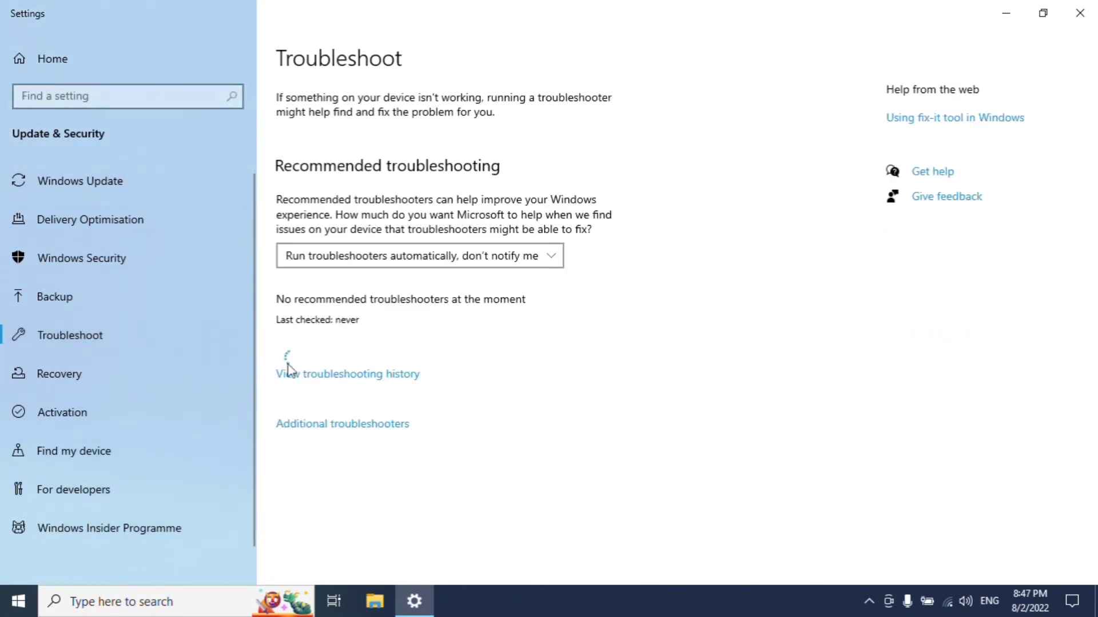
click(389, 427)
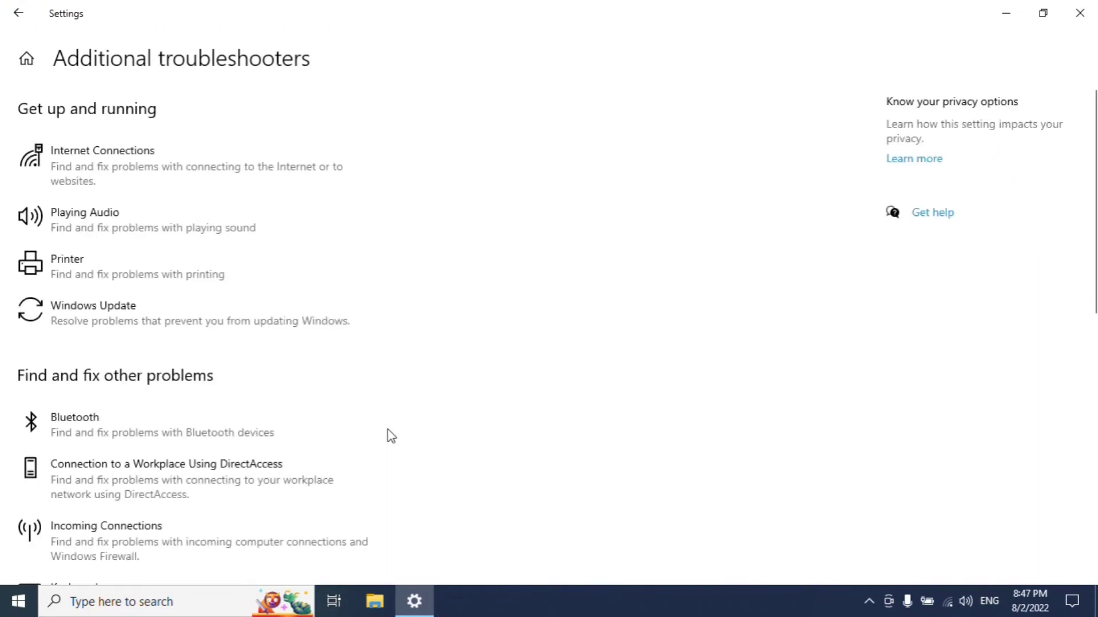
scroll(391, 436, down, 10)
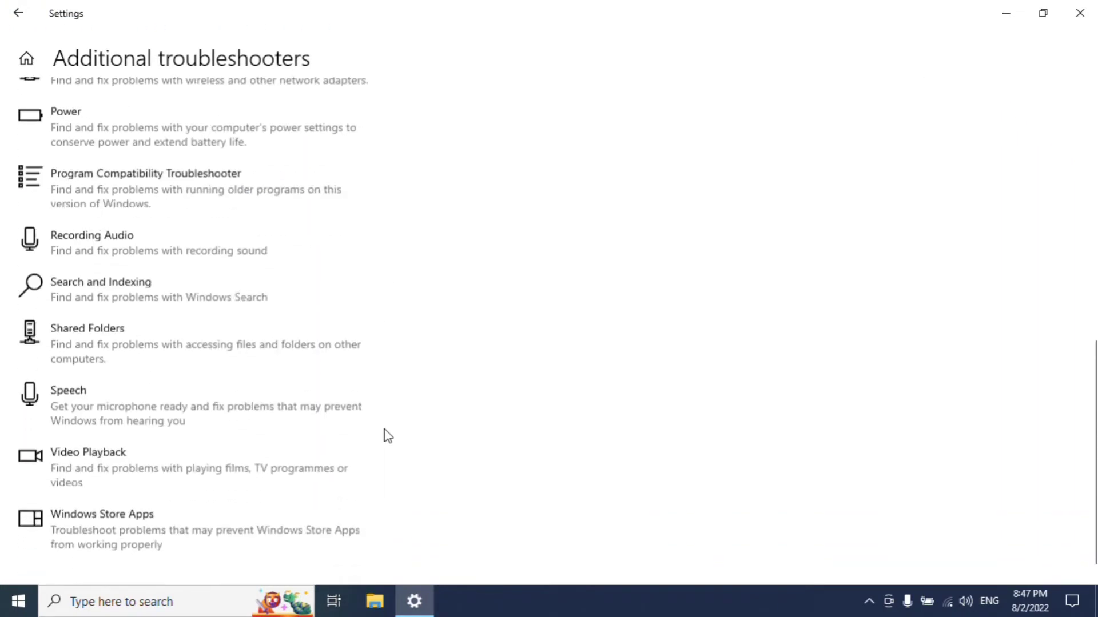
click(137, 522)
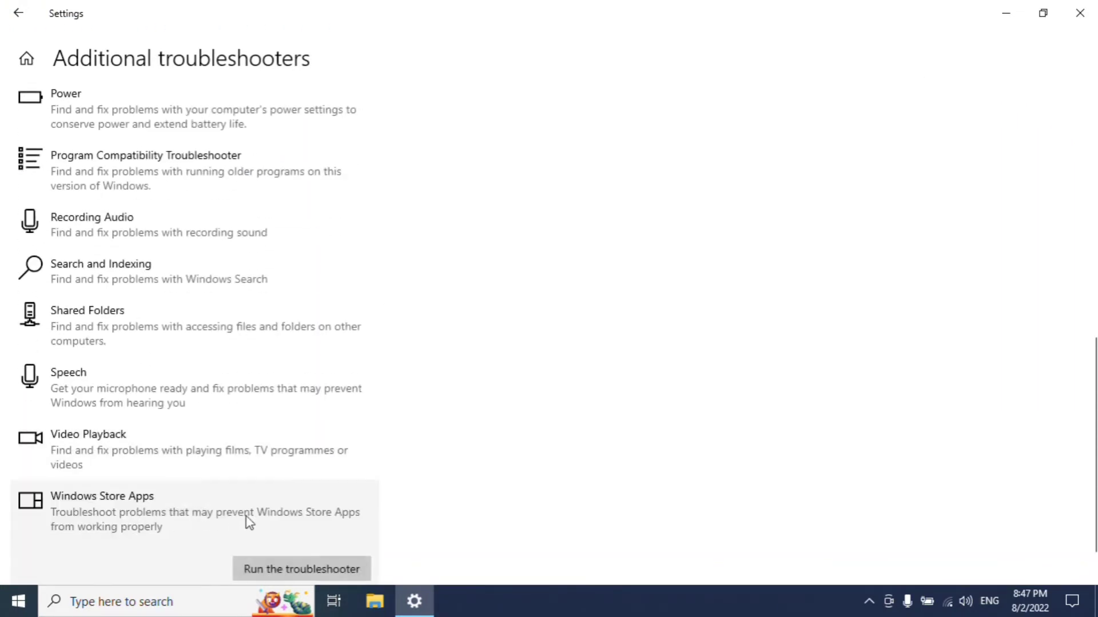
scroll(327, 529, down, 1)
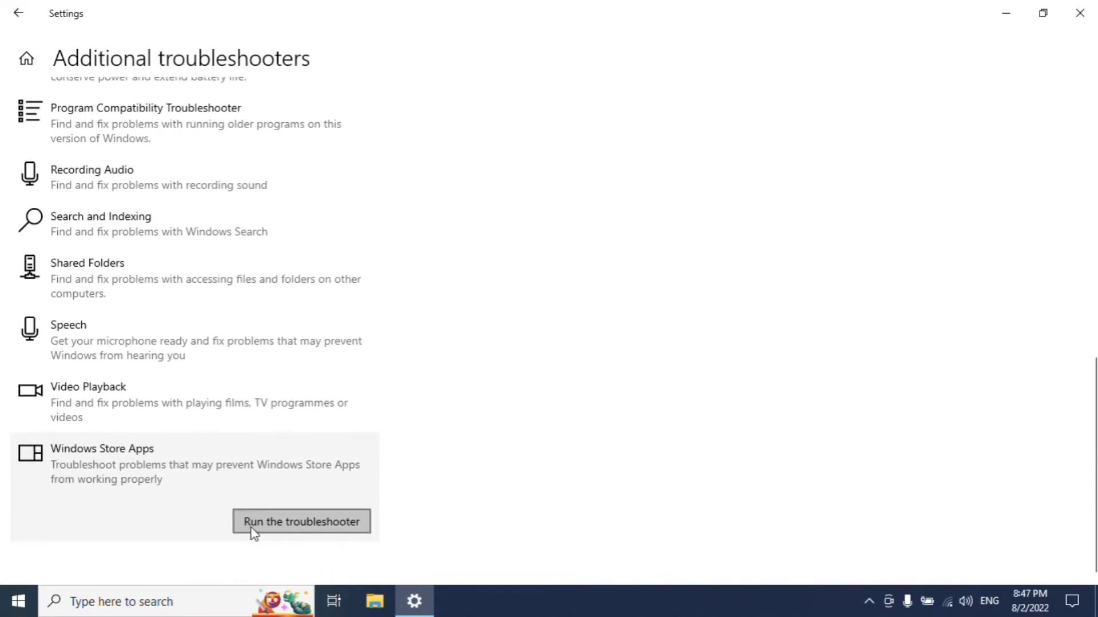
click(323, 523)
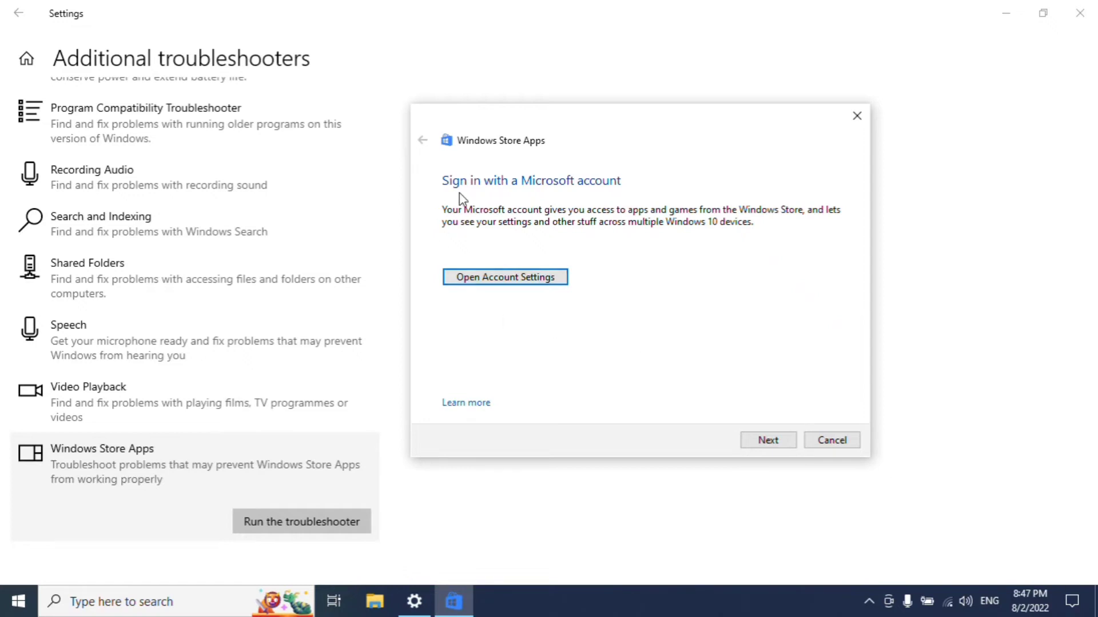
- Skip the troubleshooter's Microsoft account sign-in and app reset suggestions, then close the troubleshooter and Settings
click(770, 442)
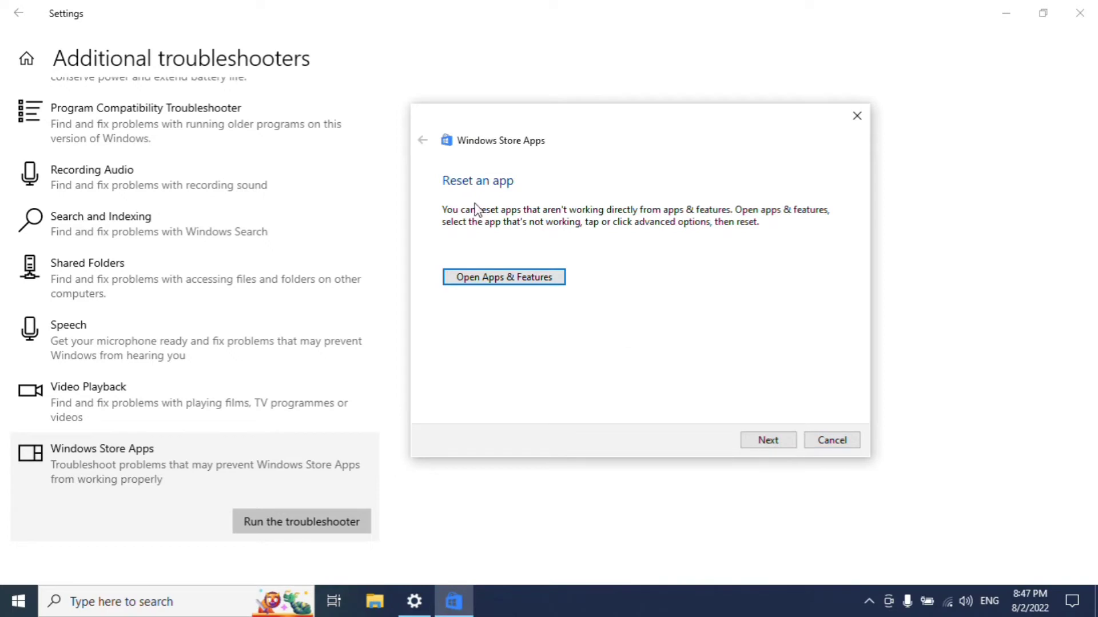
click(779, 448)
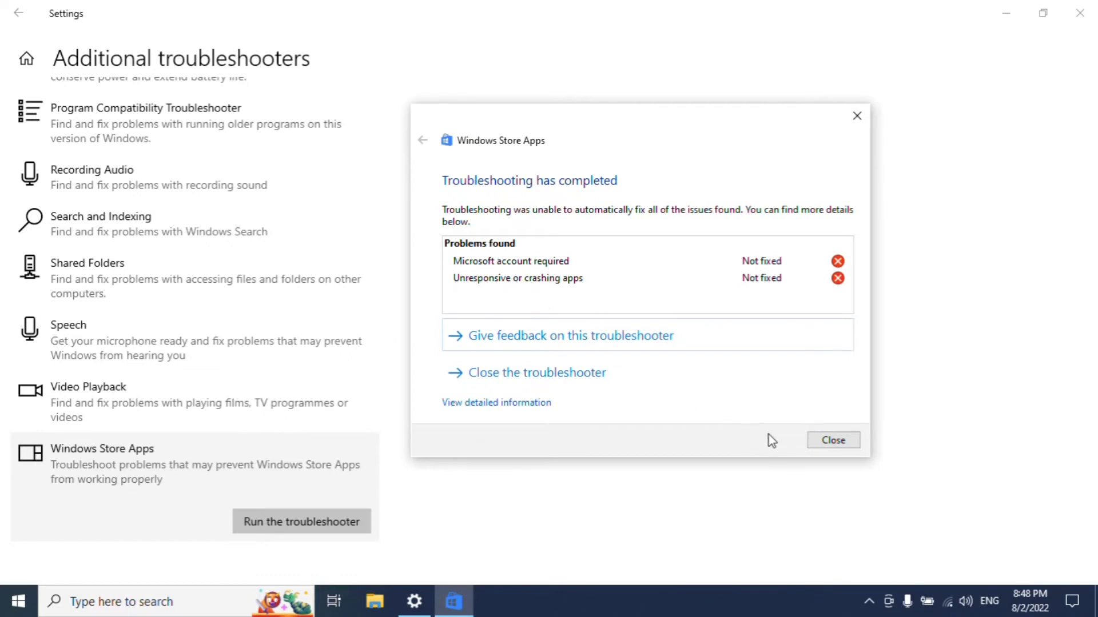
click(823, 444)
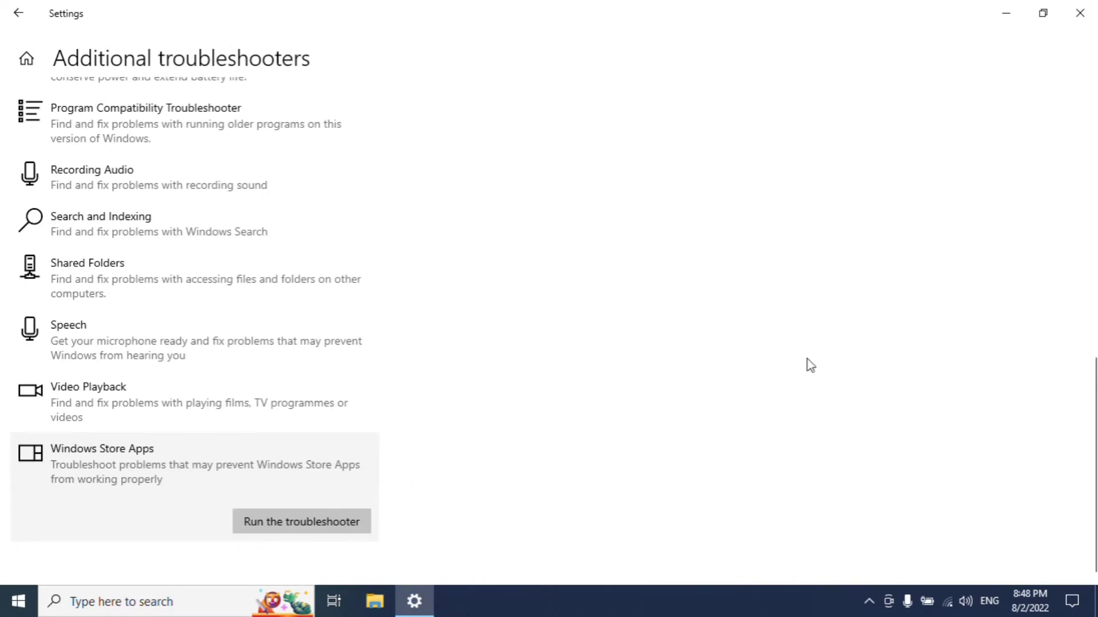
click(1079, 13)
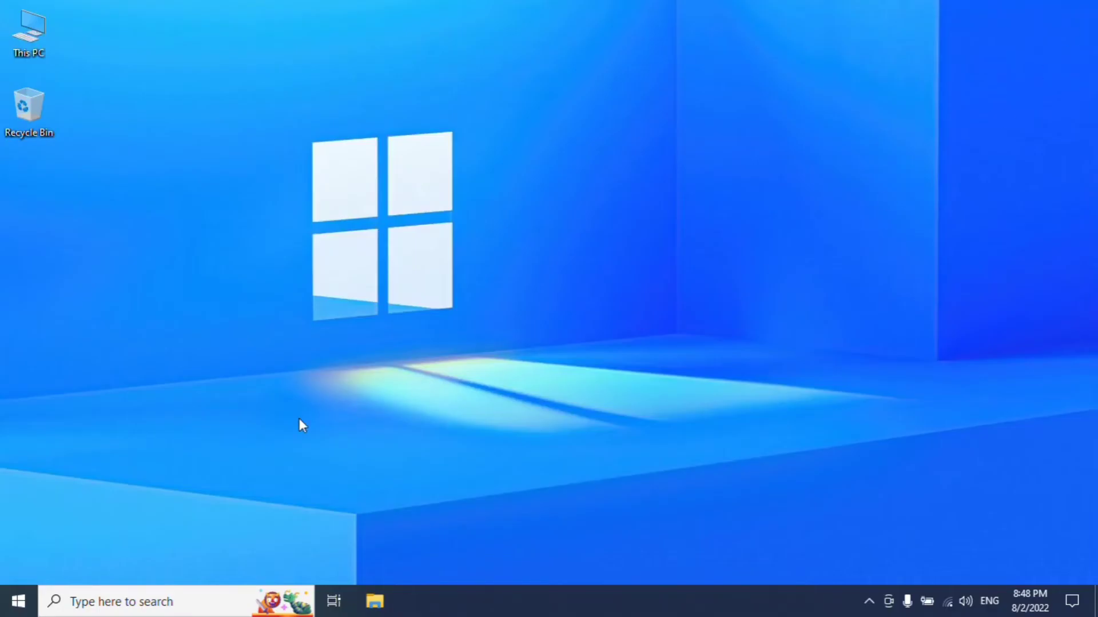
- In File Explorer's Folder Options, select "Don't show hidden files, folders or drives", keep "Hide extensions for known file types" enabled, and apply the settings
click(382, 611)
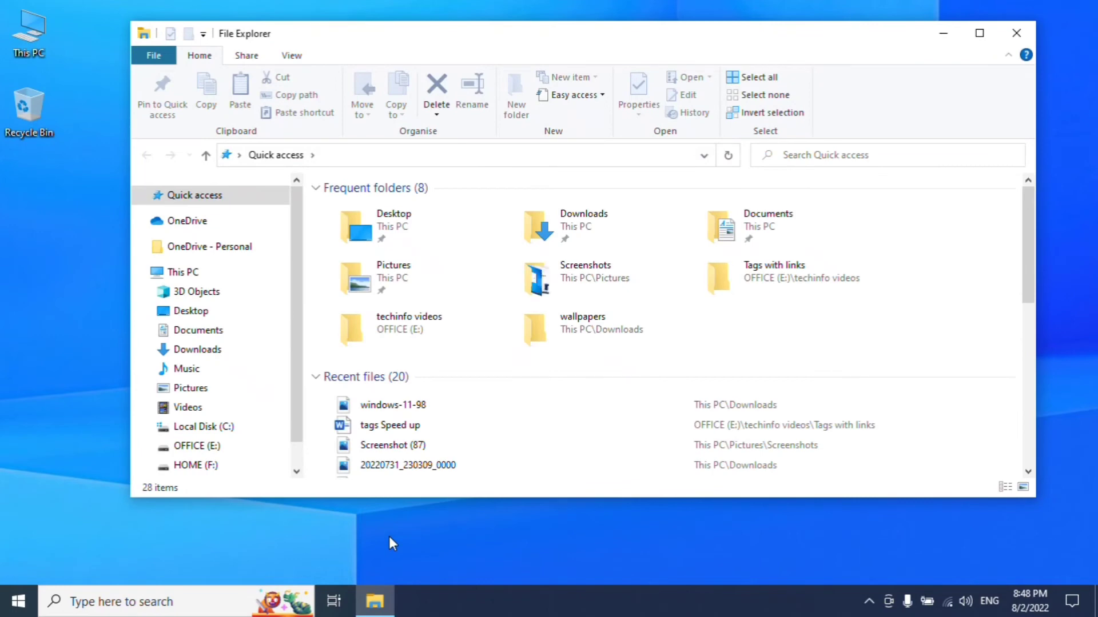
click(293, 56)
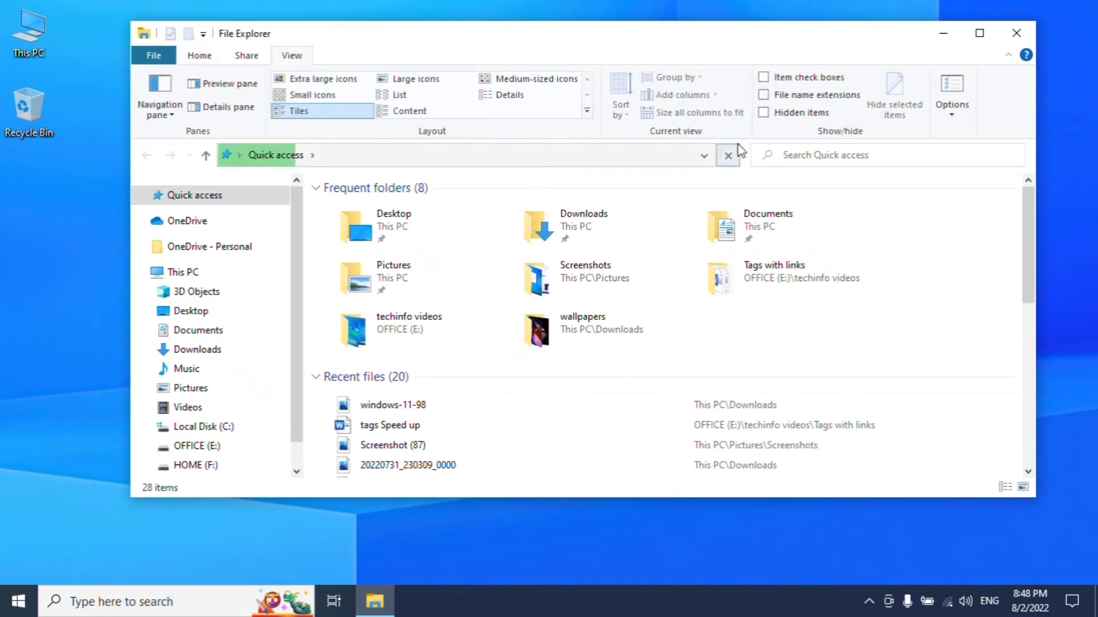
click(953, 86)
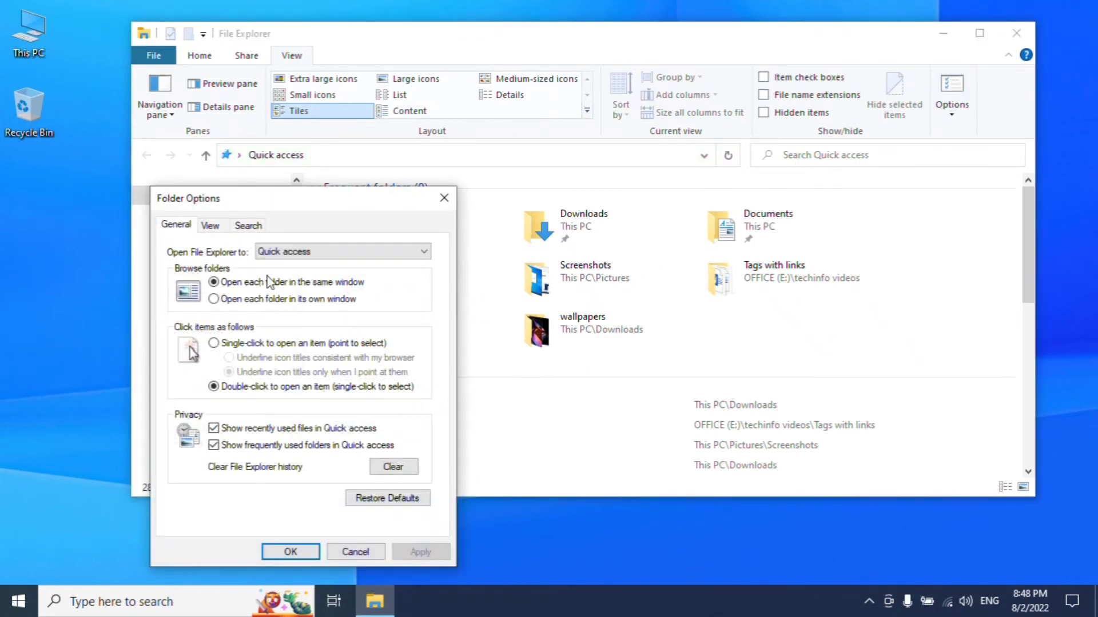
click(211, 226)
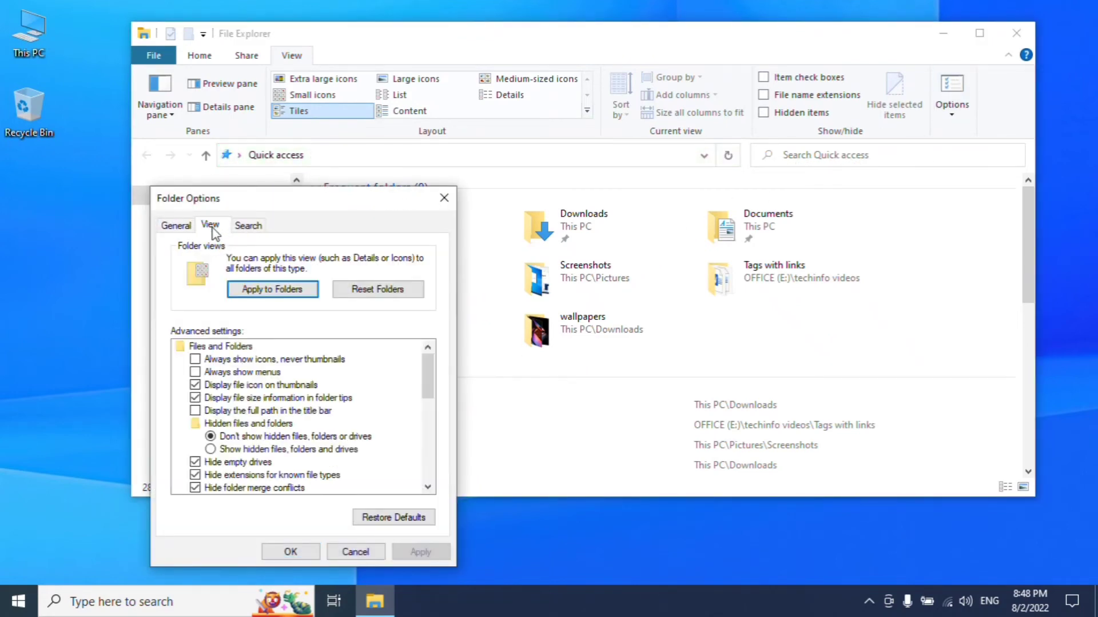
click(211, 449)
click(210, 437)
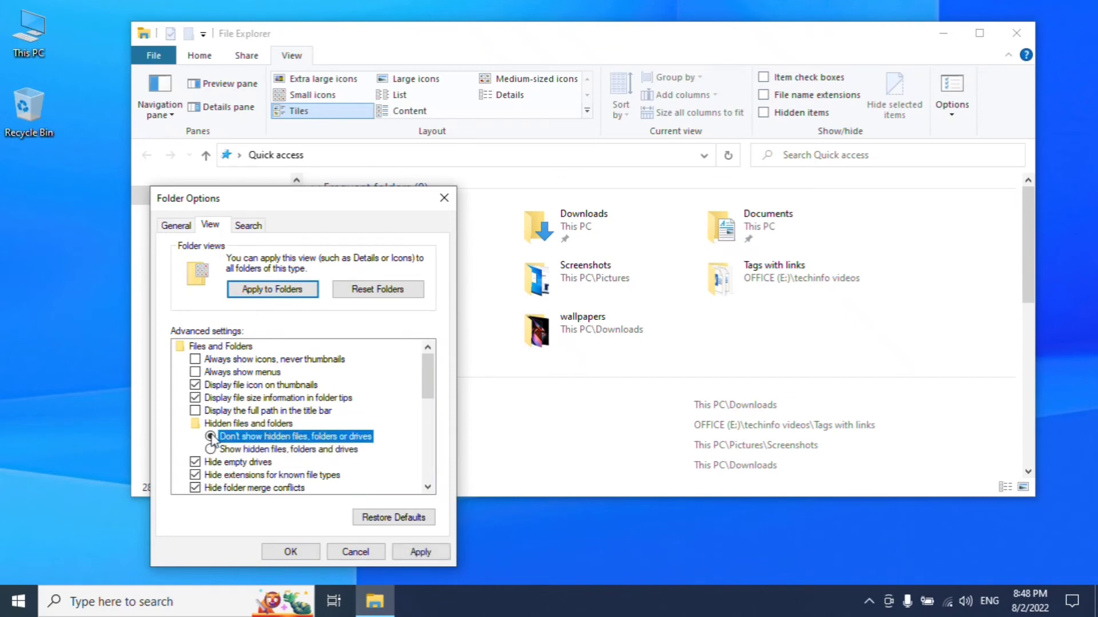
click(195, 476)
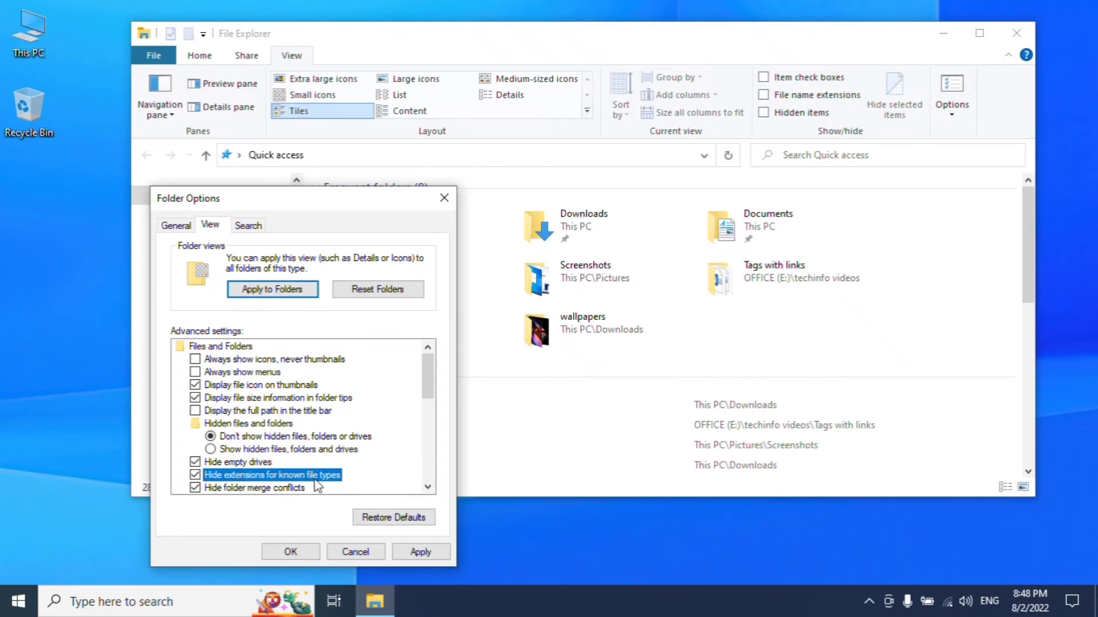
click(422, 554)
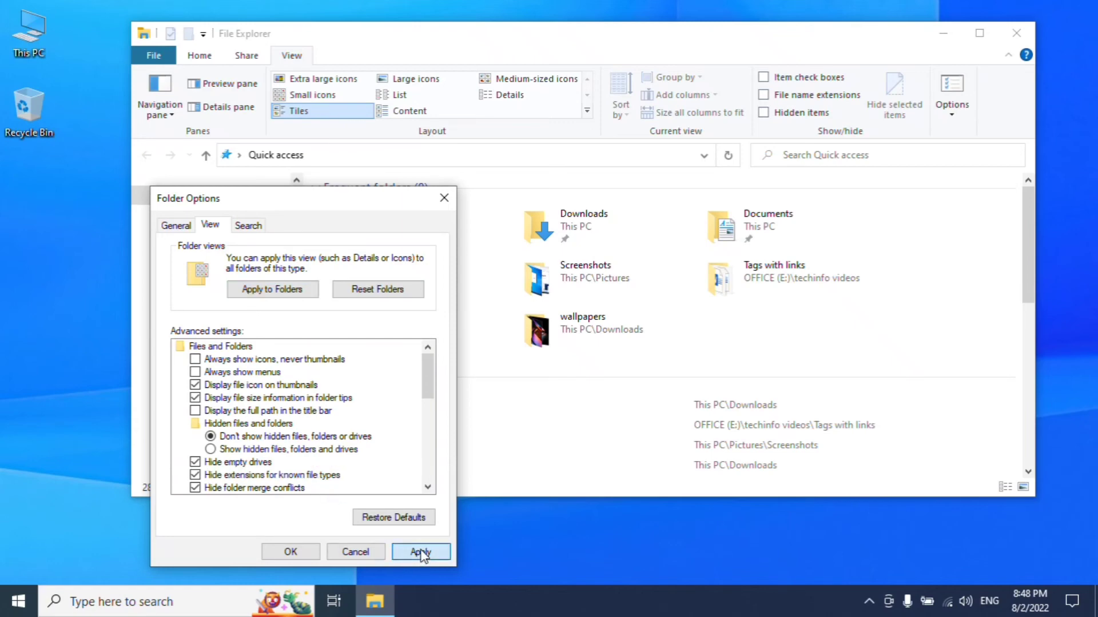
click(289, 552)
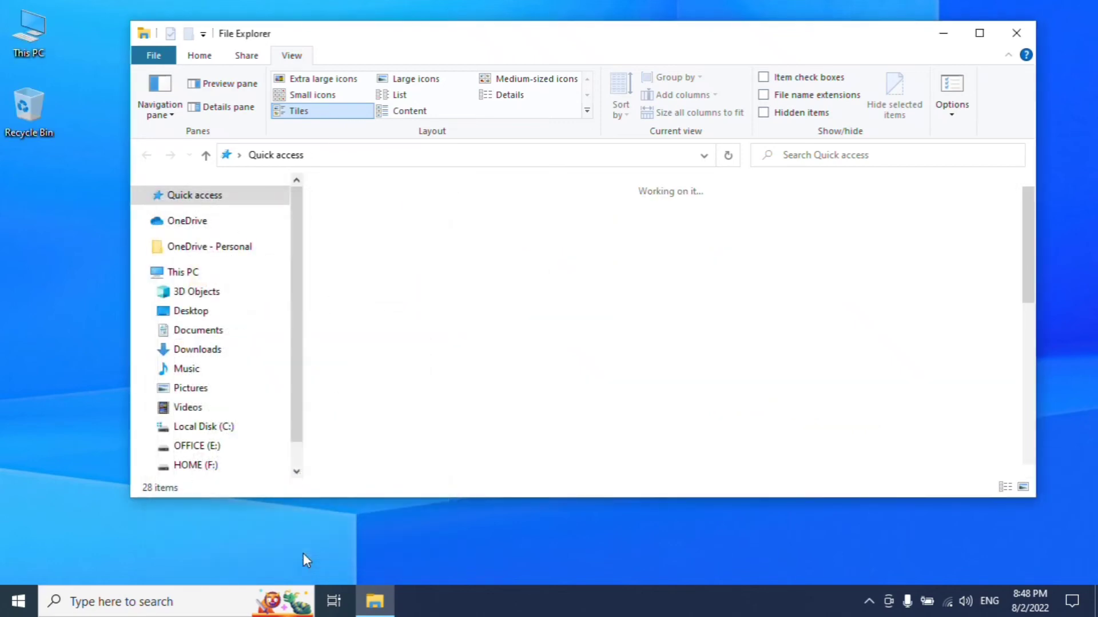
click(1016, 32)
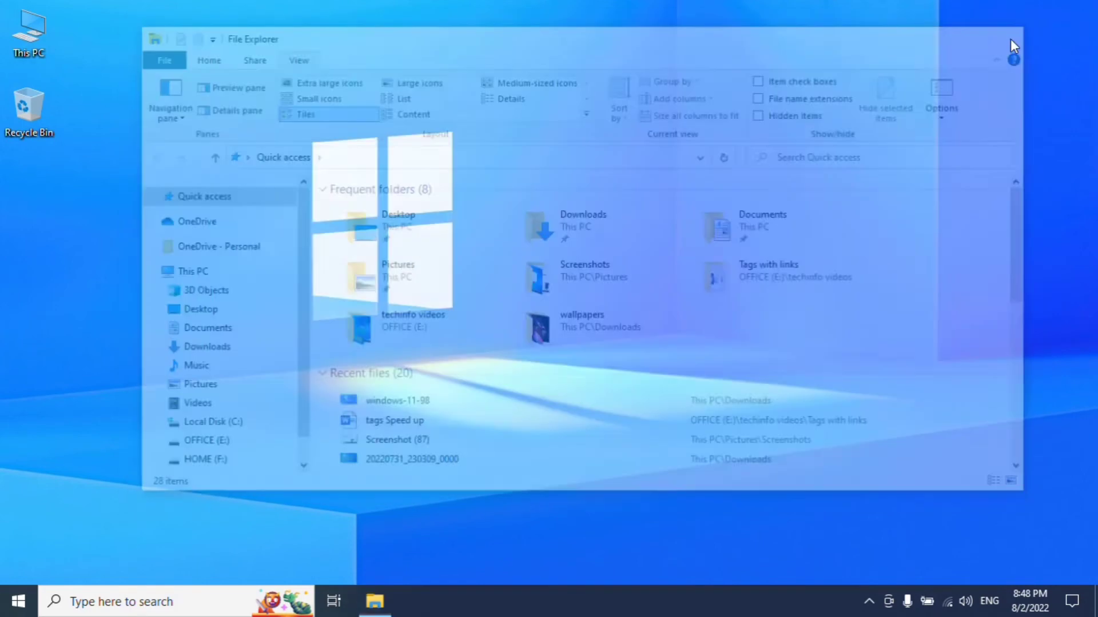
- Open the Prefetch folder by running "prefetch" from the Run dialog and grant permanent access to it
right_click(19, 601)
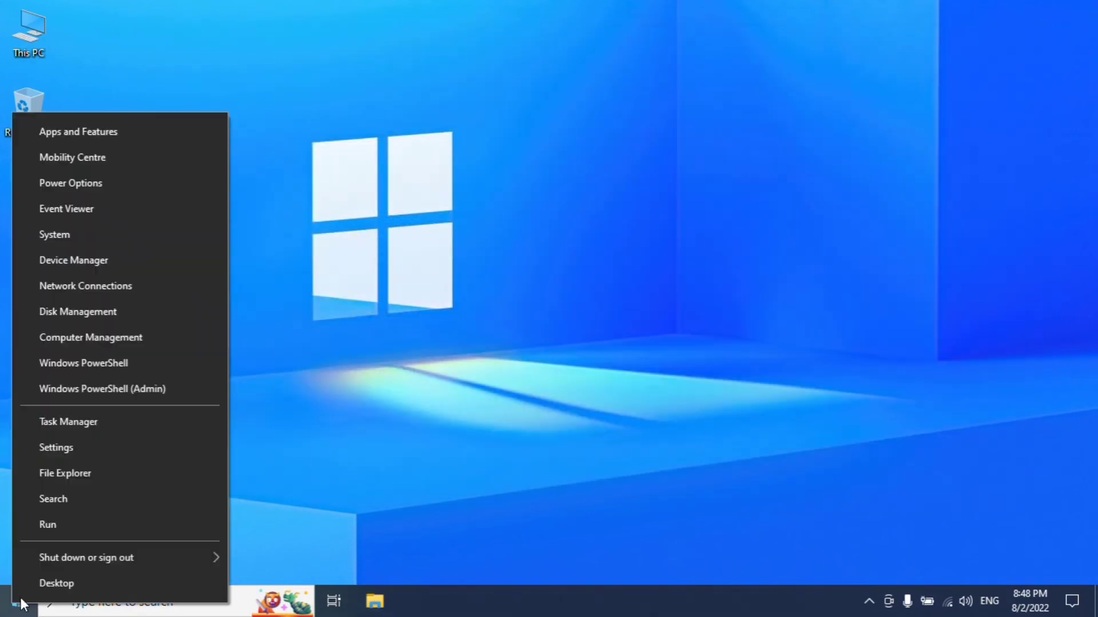
click(57, 525)
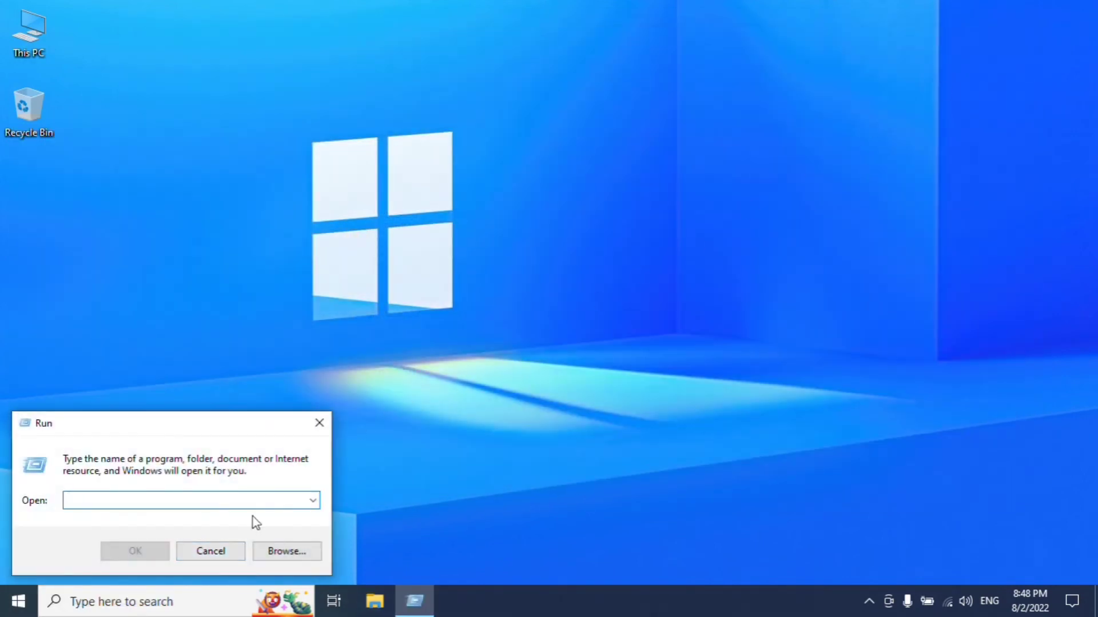
text(prefetch)
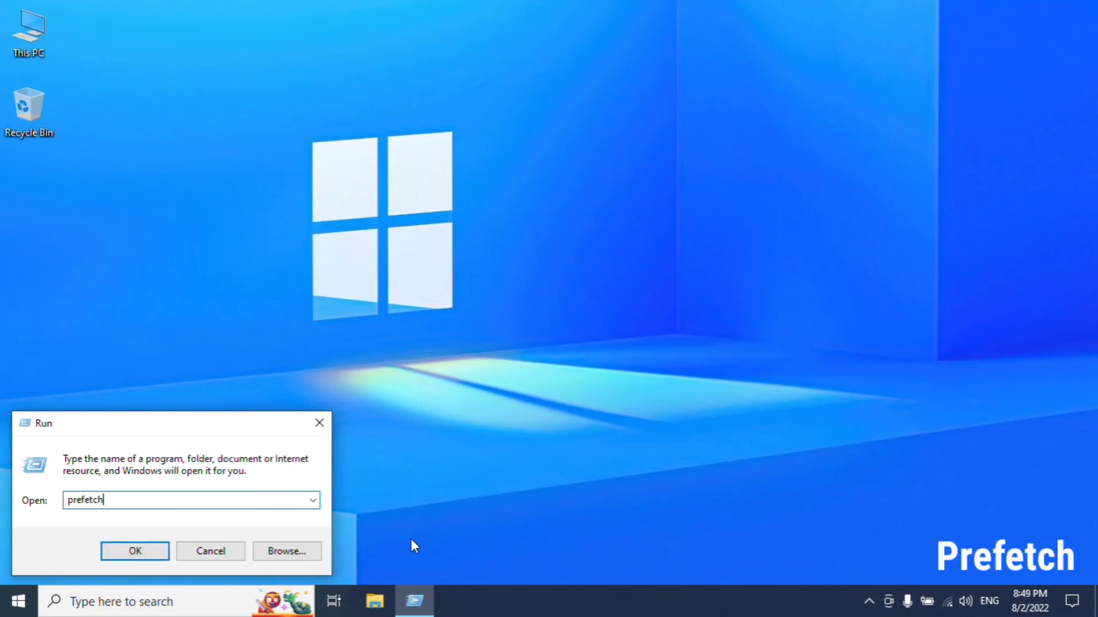
click(137, 552)
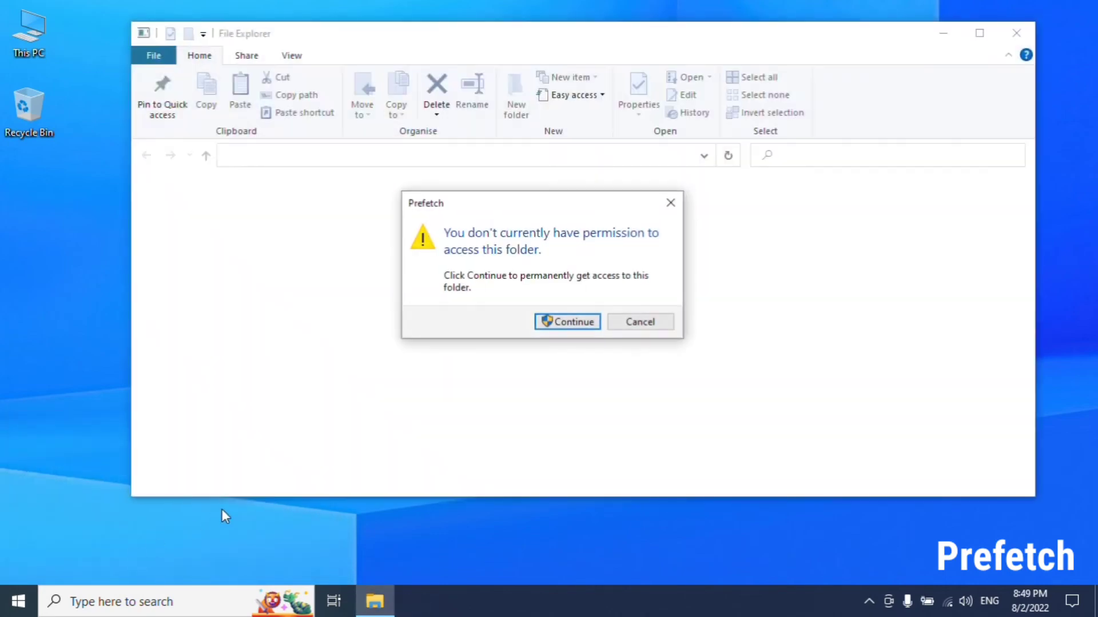
click(583, 326)
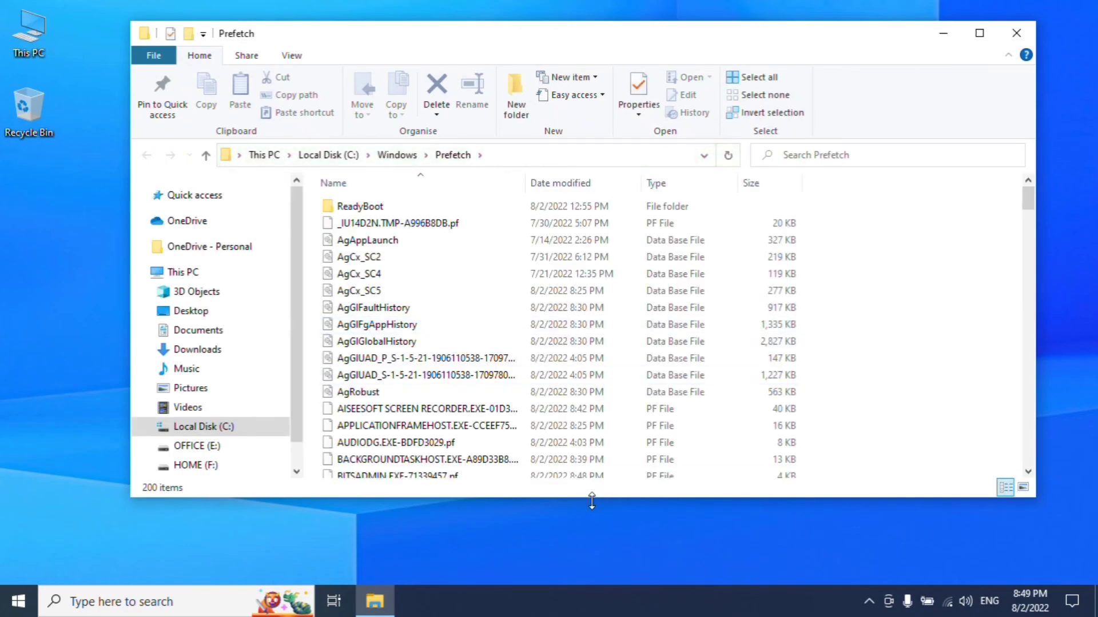
- Delete all items in the Prefetch folder, skipping every file in use, and close the folder window
drag(592, 501, 583, 581)
click(420, 337)
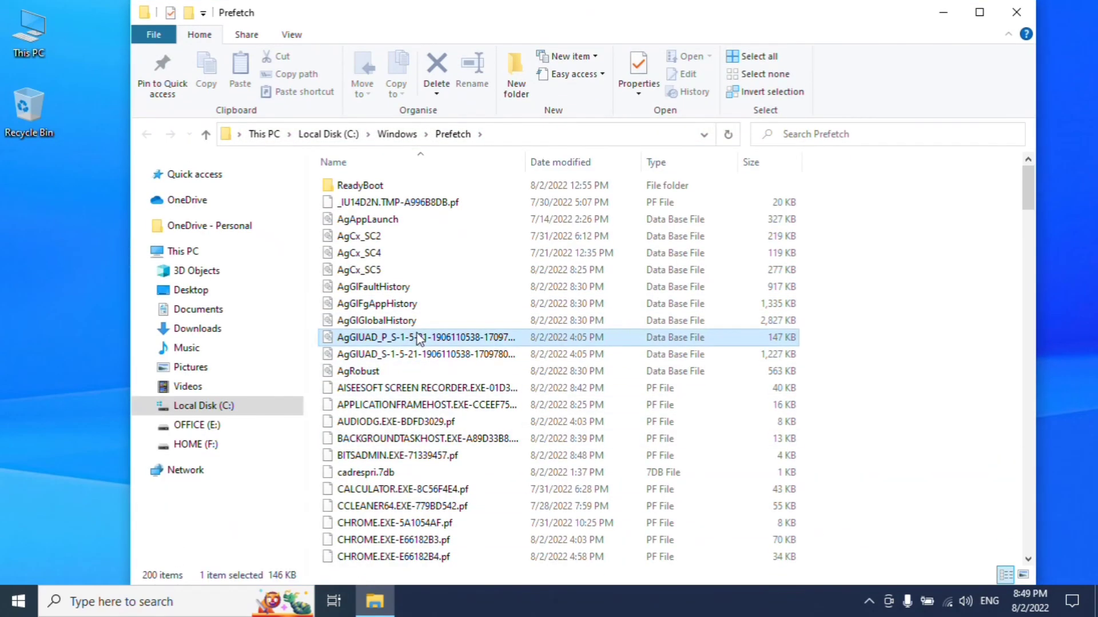
key(ctrl+a)
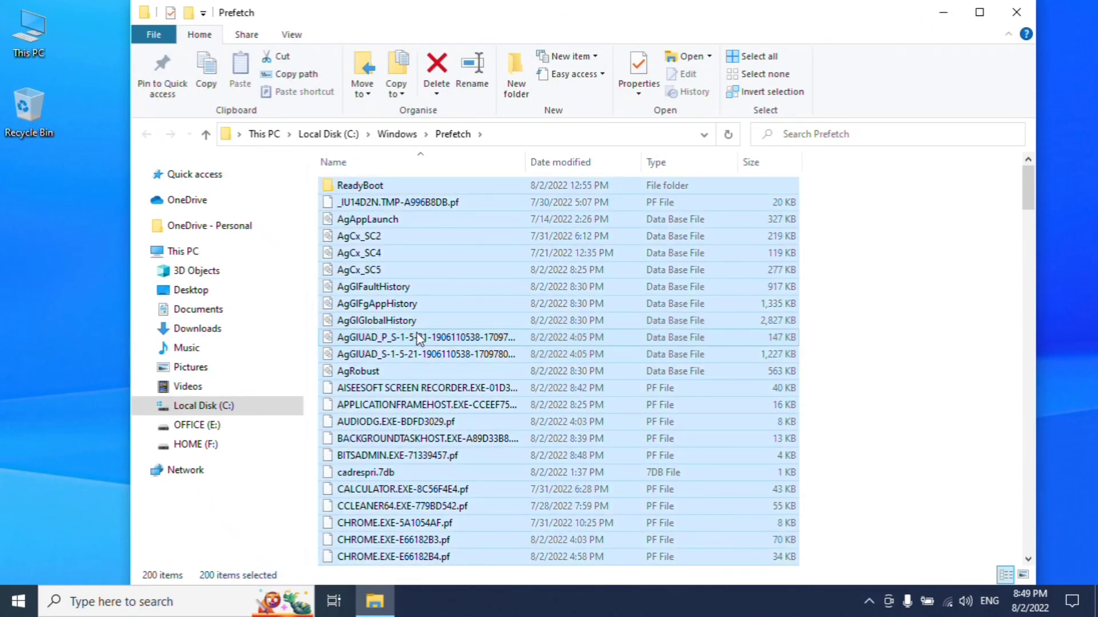
right_click(779, 255)
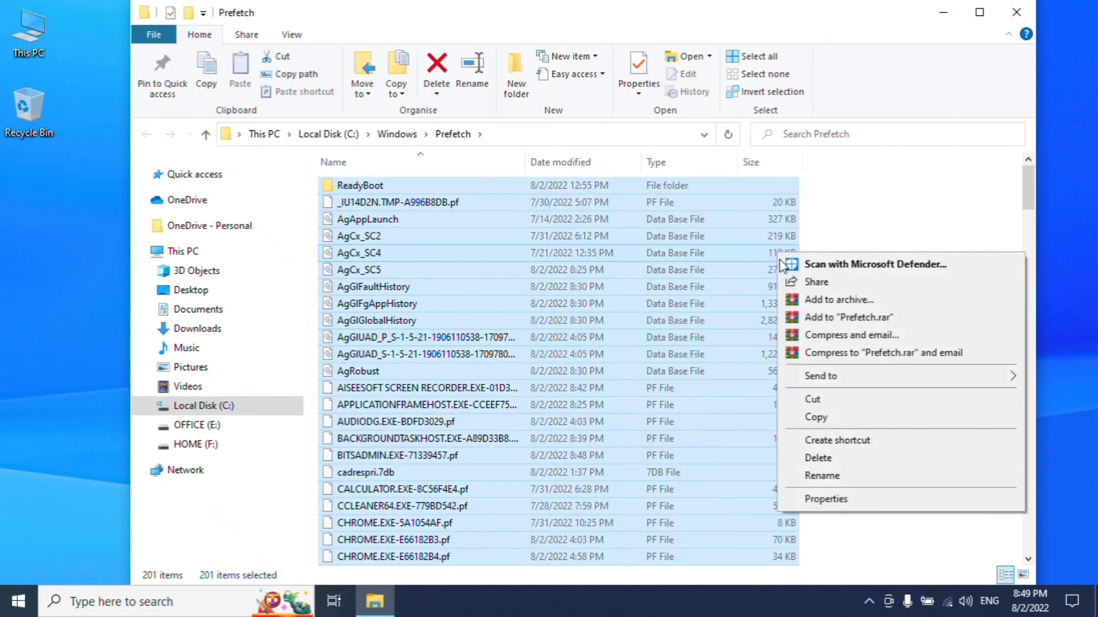
click(813, 457)
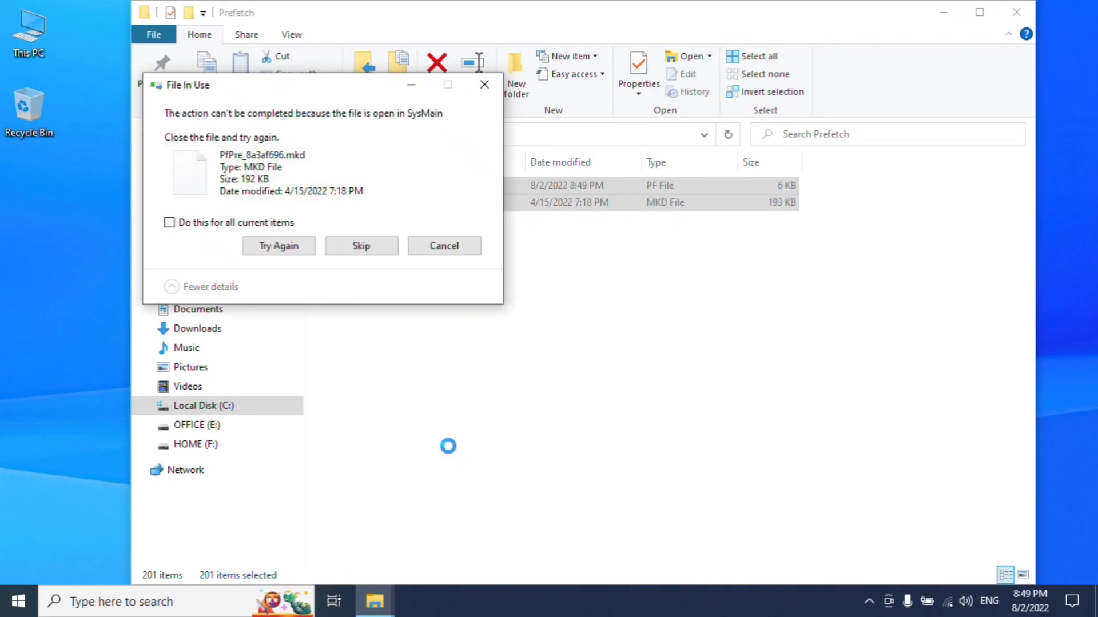
click(170, 222)
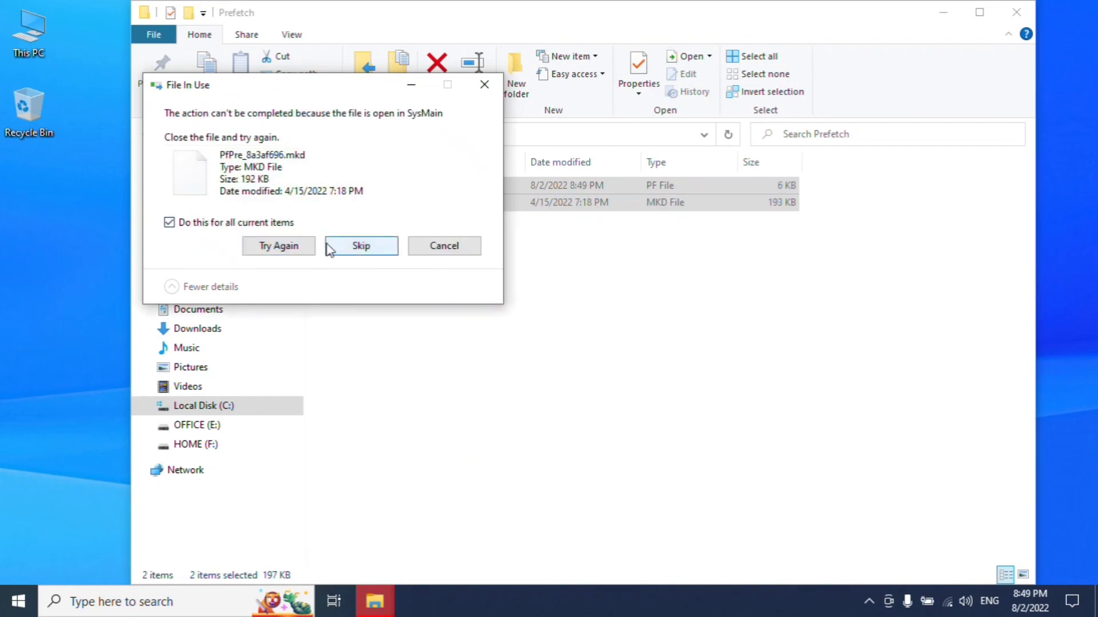
click(334, 245)
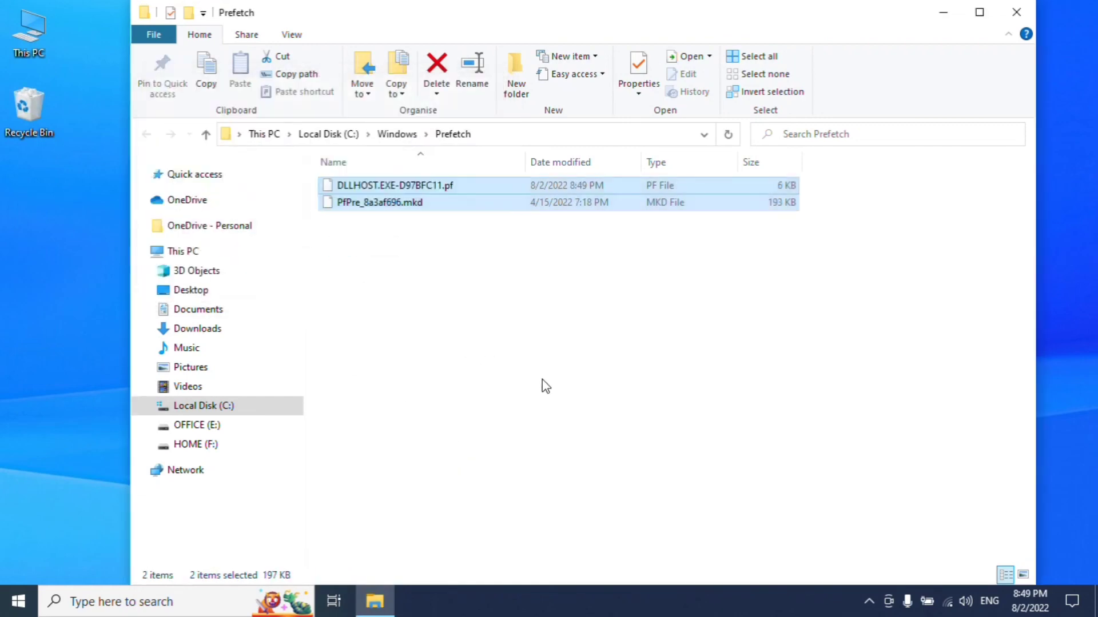
click(1010, 14)
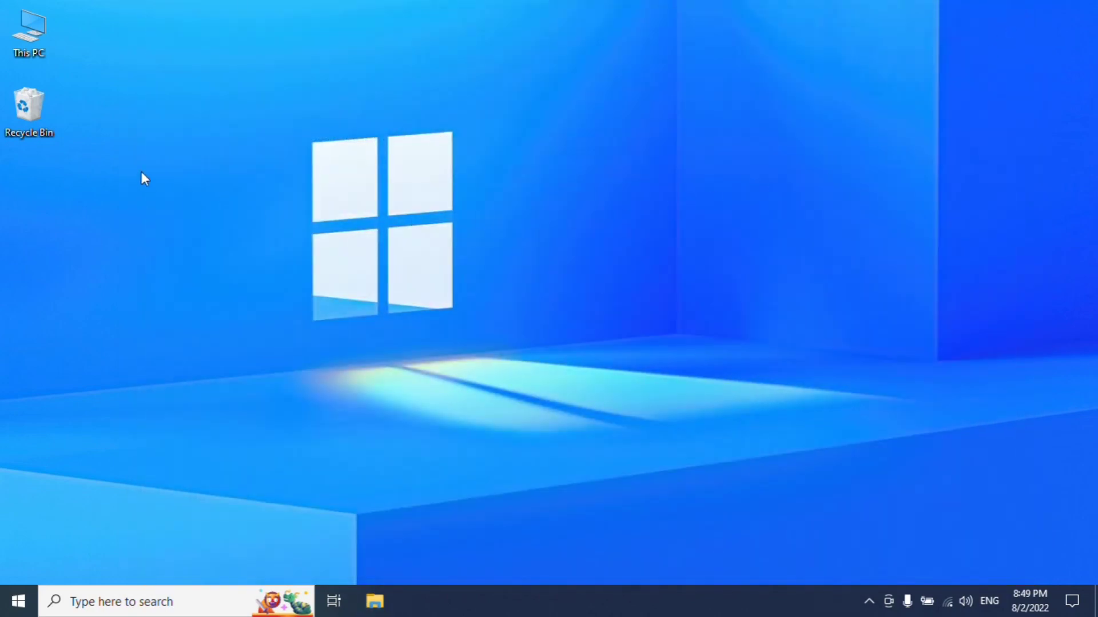
- Empty the Recycle Bin and confirm permanent deletion of all its items
right_click(33, 103)
click(89, 134)
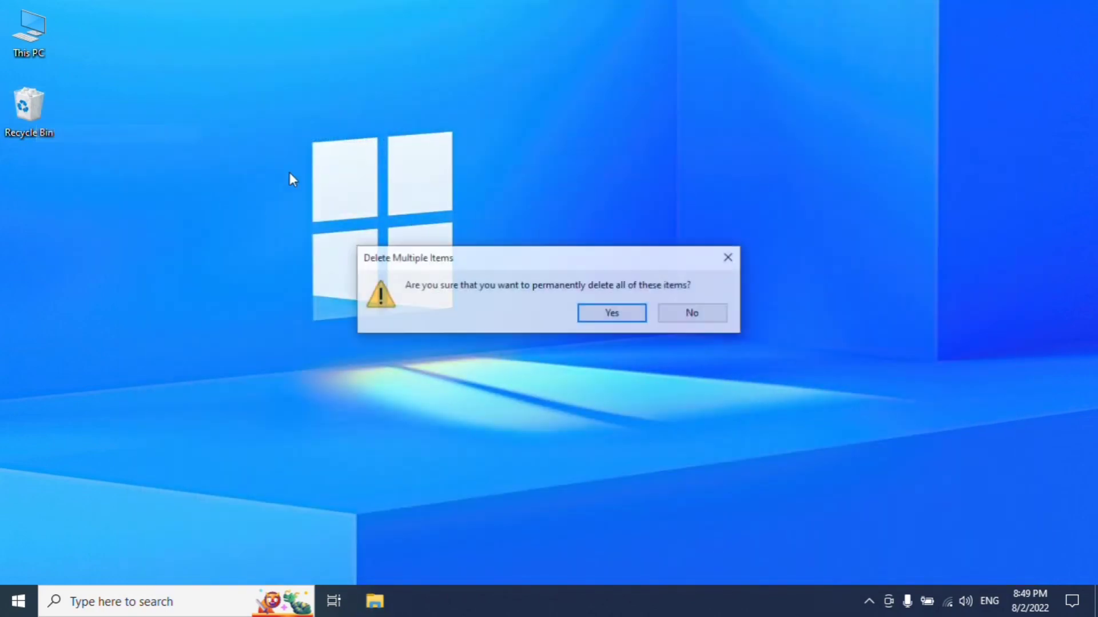
click(609, 308)
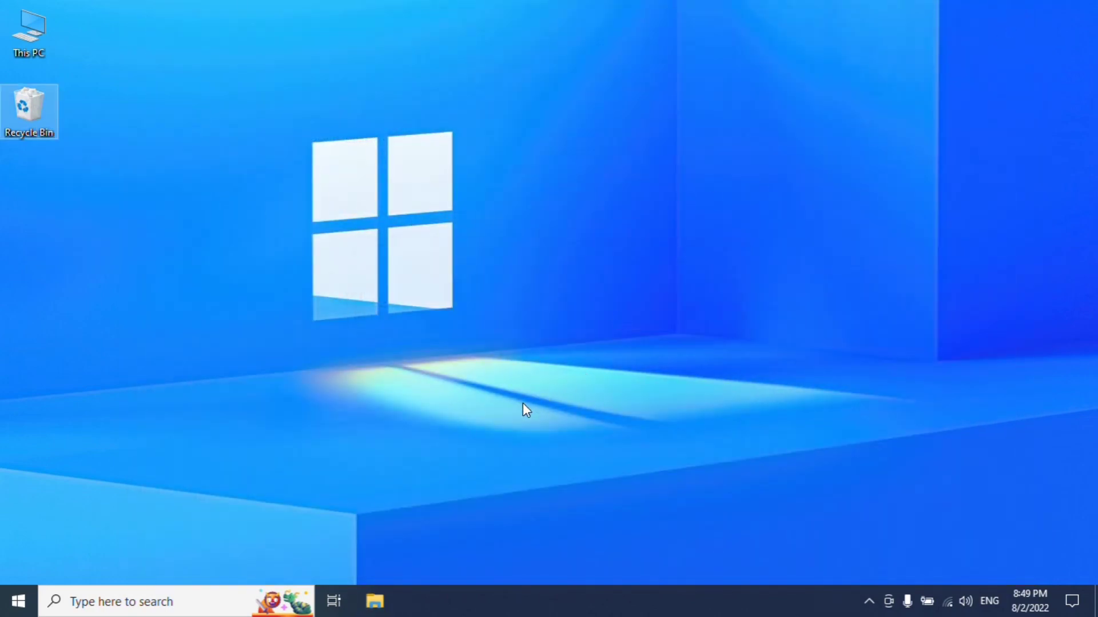